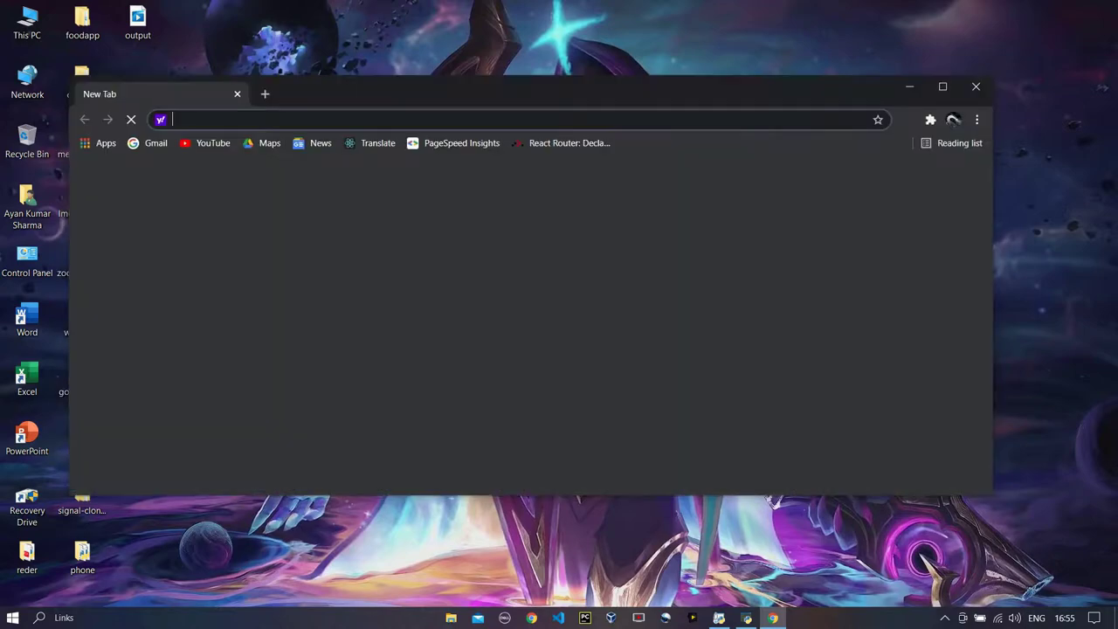
Maximize Chrome, search Google for virtualbox, and open the VirtualBox Downloads page
left_click(984, 66)
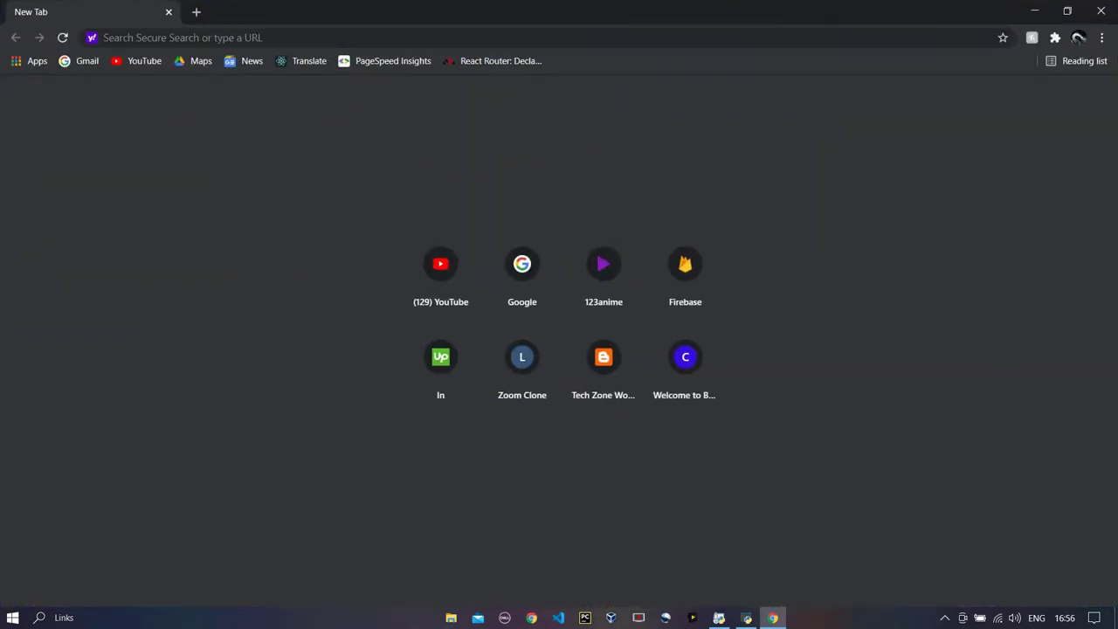
type("google.com")
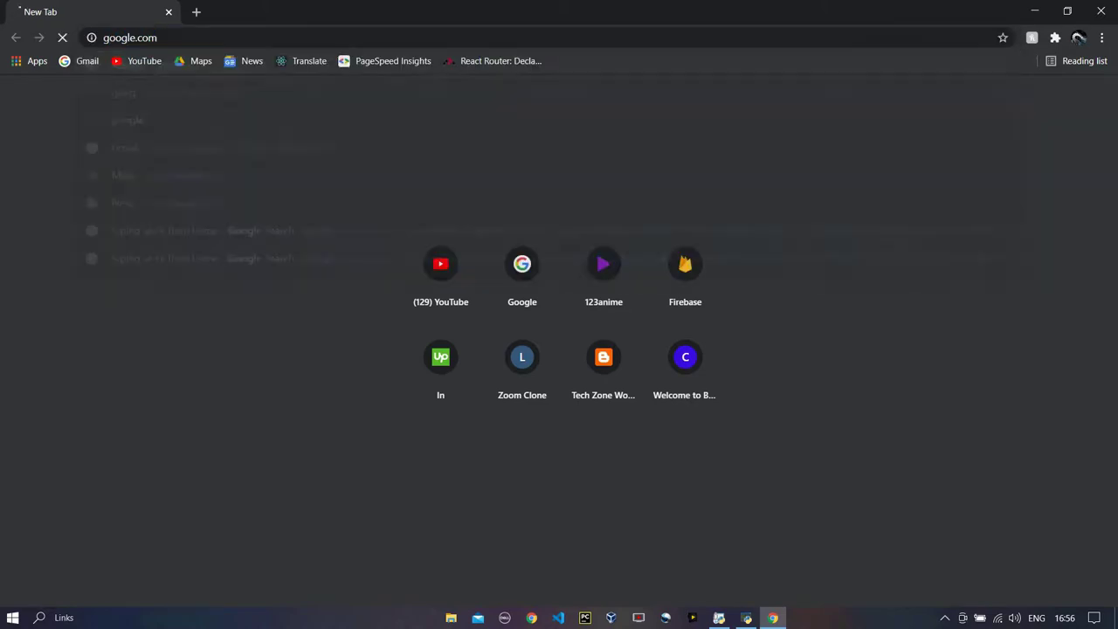
key("Return")
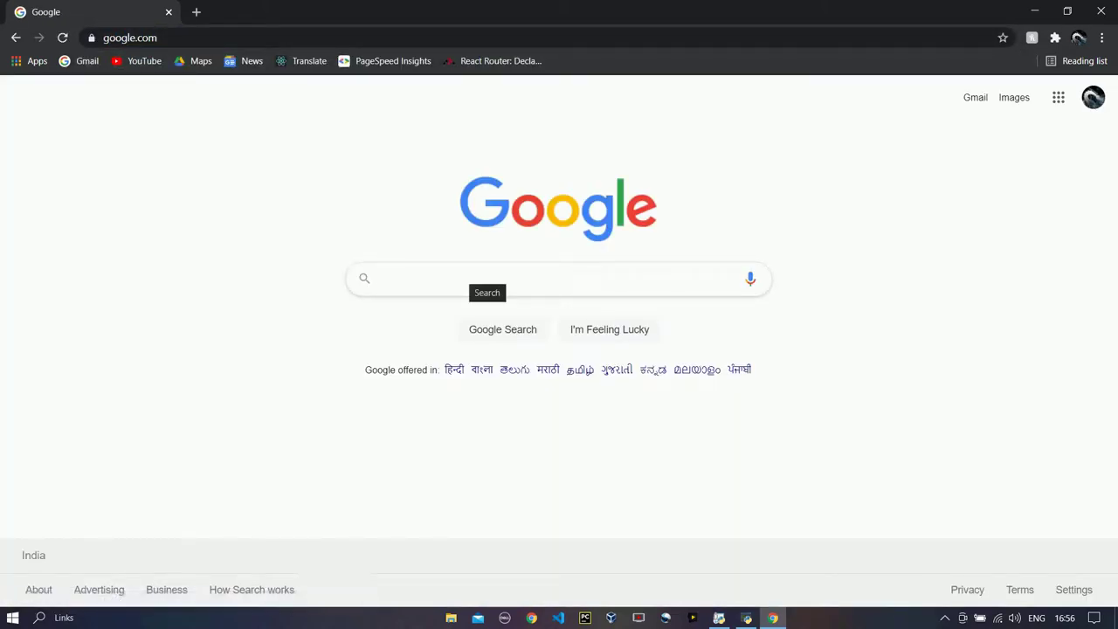
type("vi")
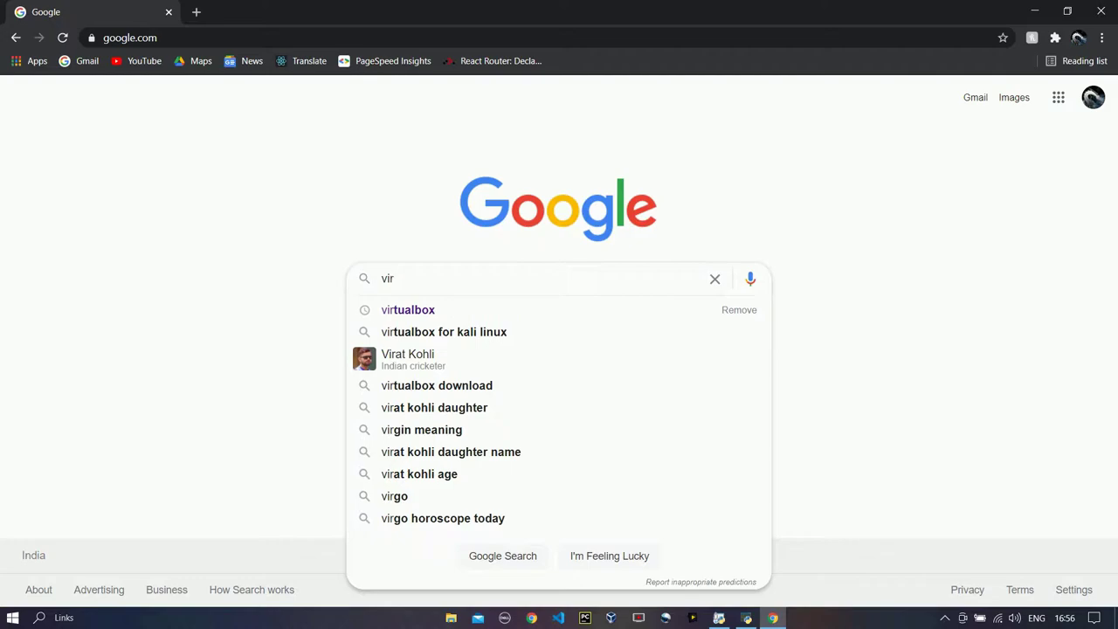
type("r")
key("Down")
key("Return")
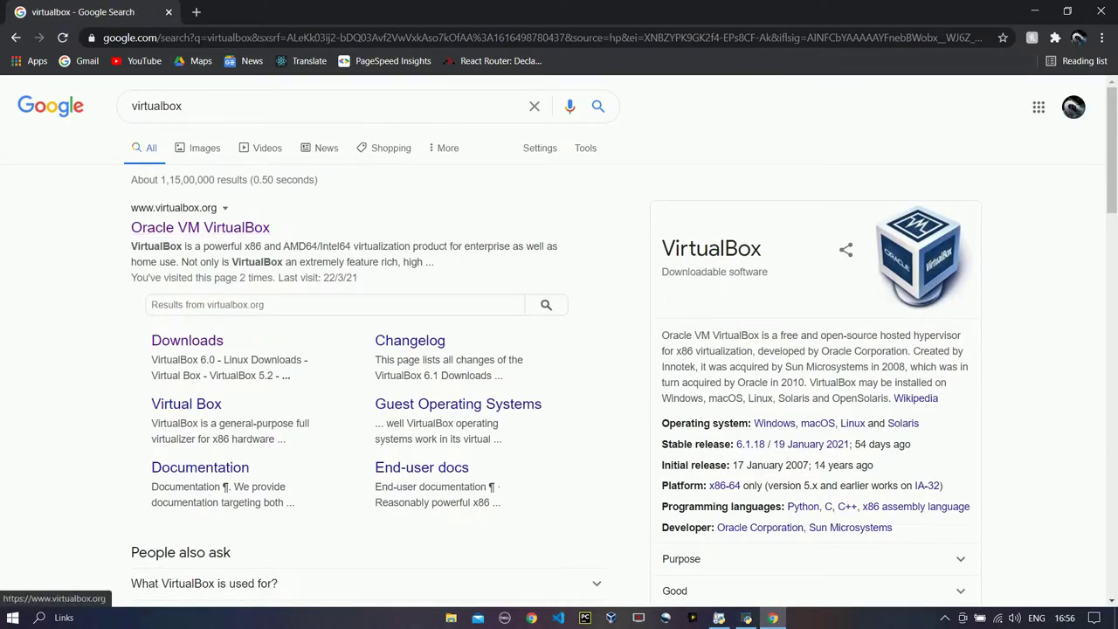
left_click(187, 341)
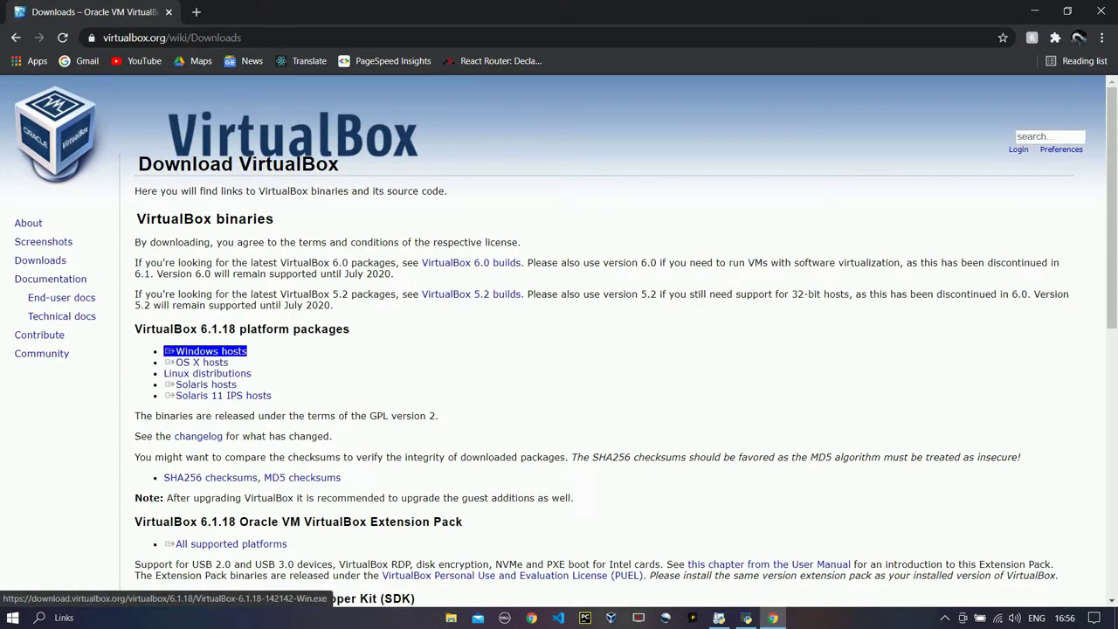
Start the Windows hosts installer download, then cancel it
left_click(210, 350)
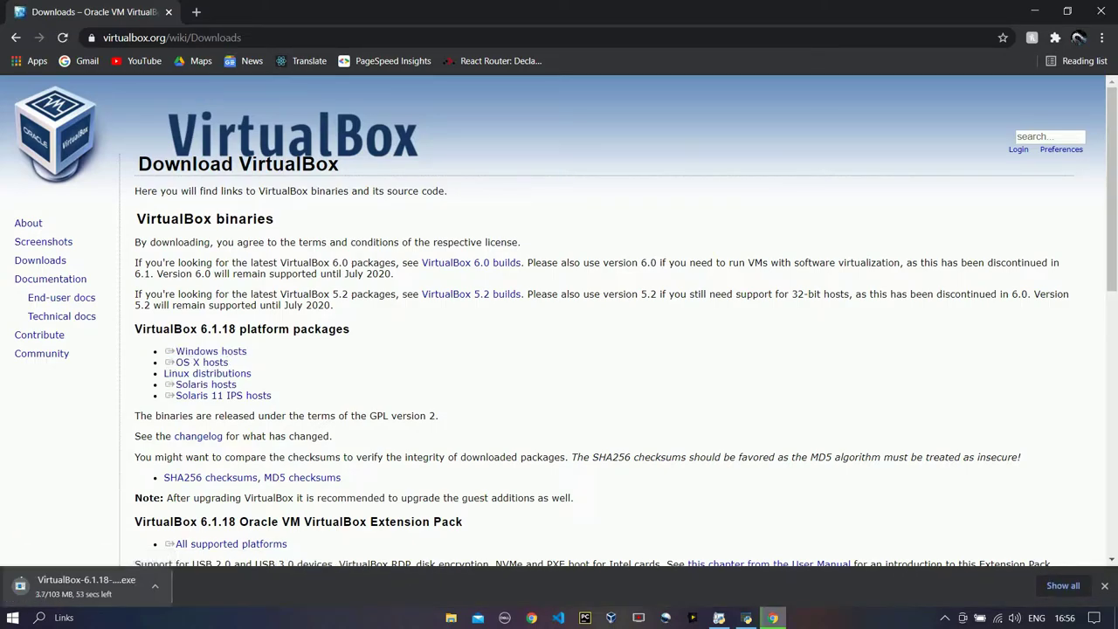
left_click(155, 586)
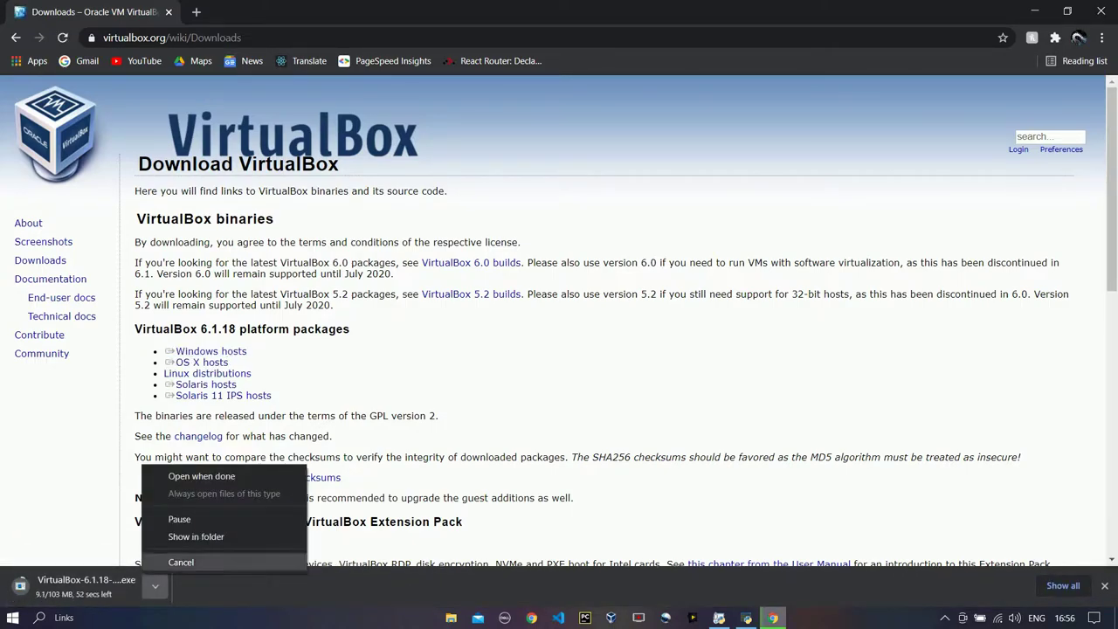
left_click(175, 561)
In a new tab, search Google for parrot os and open its download page
left_click(196, 11)
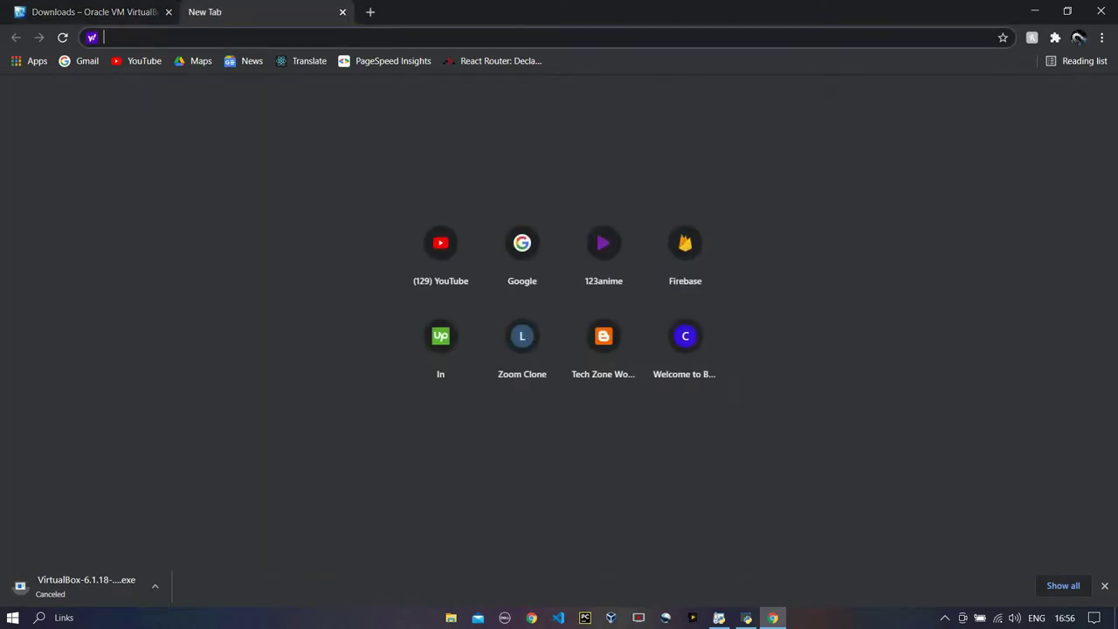
type("google.com")
key("Return")
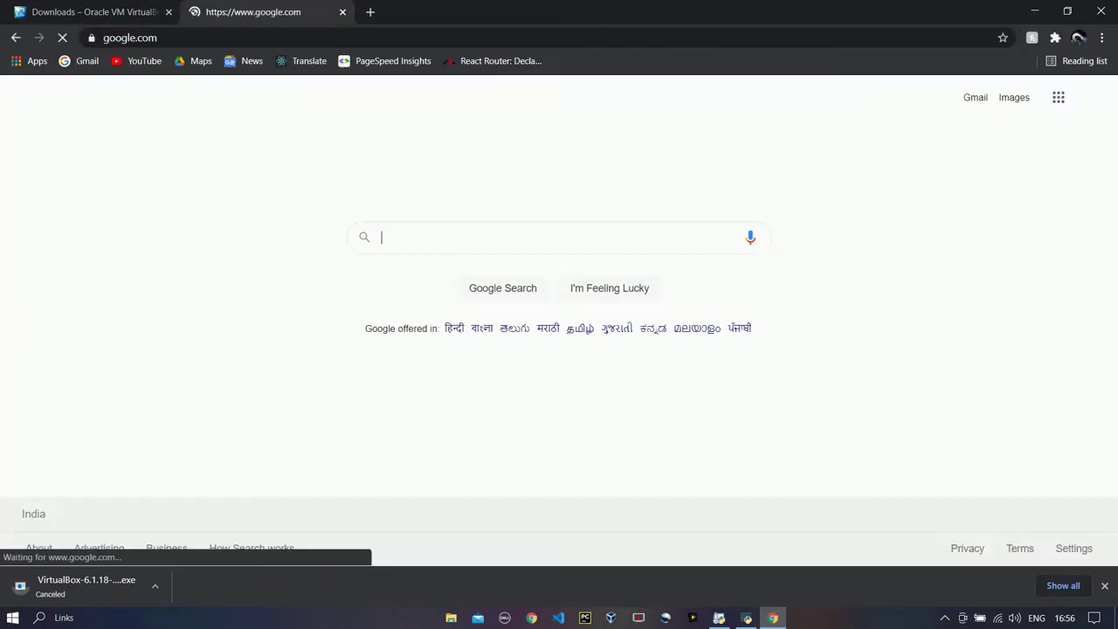
type("p")
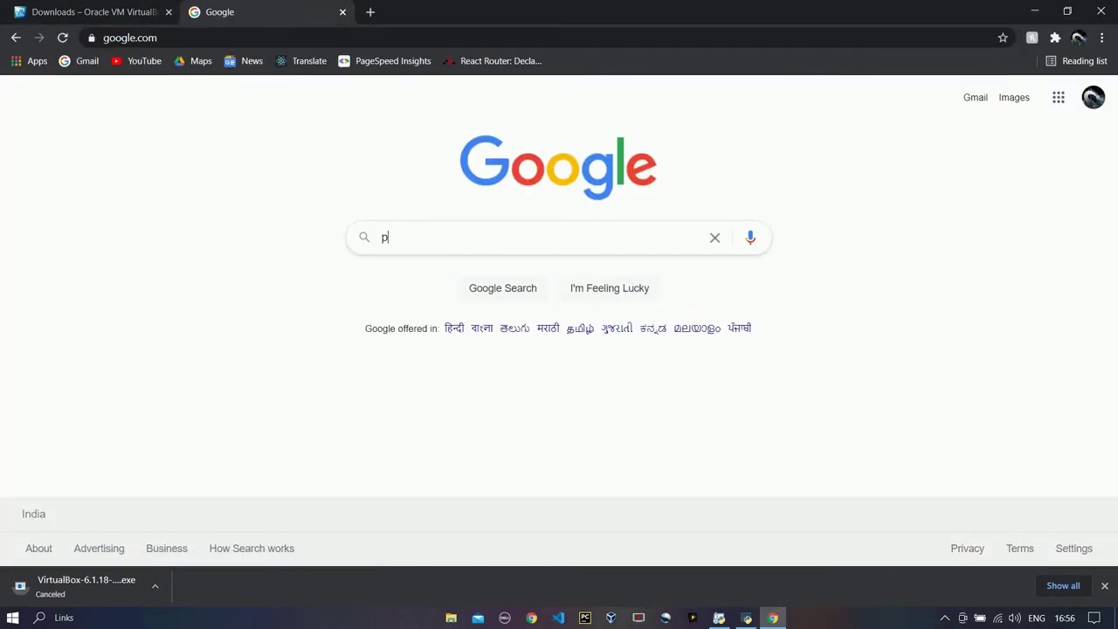
type("arr")
key("Down")
key("Return")
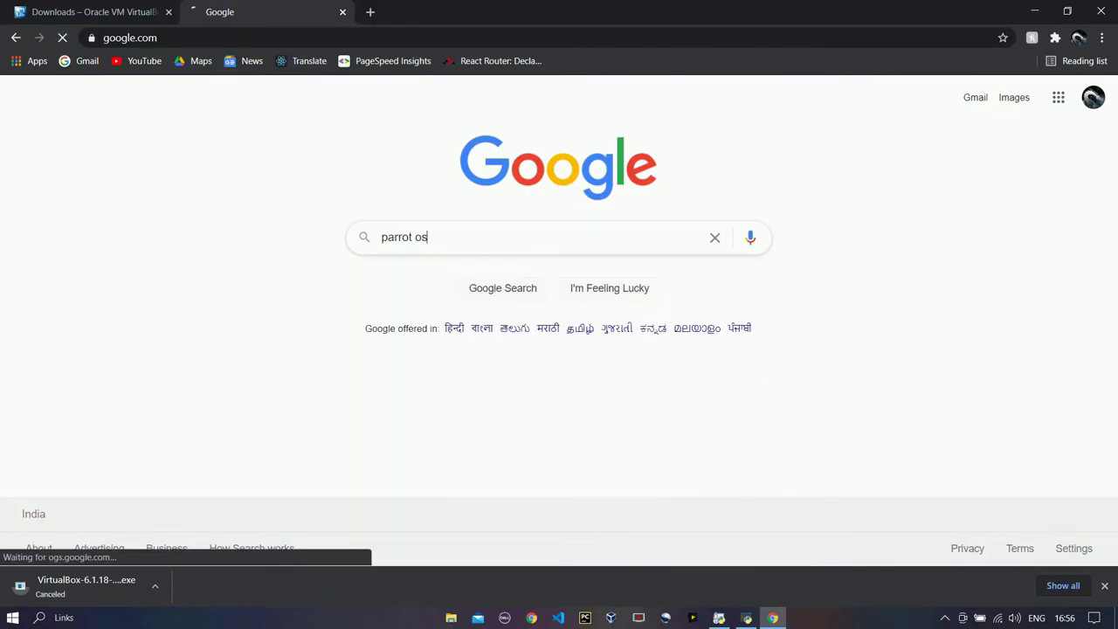
left_click(183, 312)
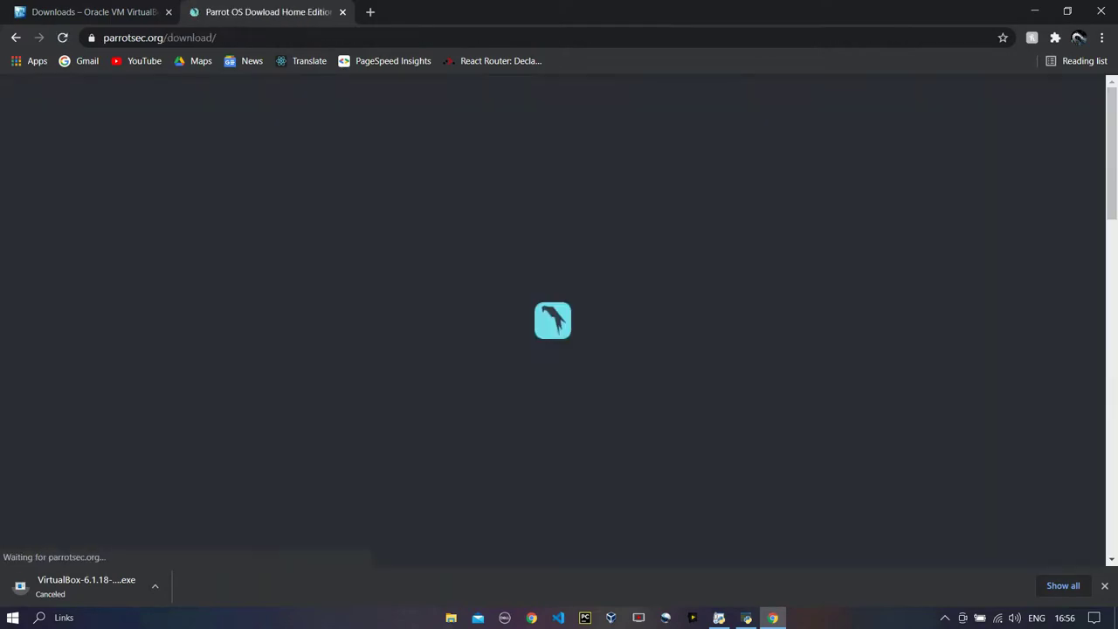
Filter the downloads to the Parrot Security editions and look over the MATE ISO entry
left_click(481, 379)
scroll(482, 378, "down", 2)
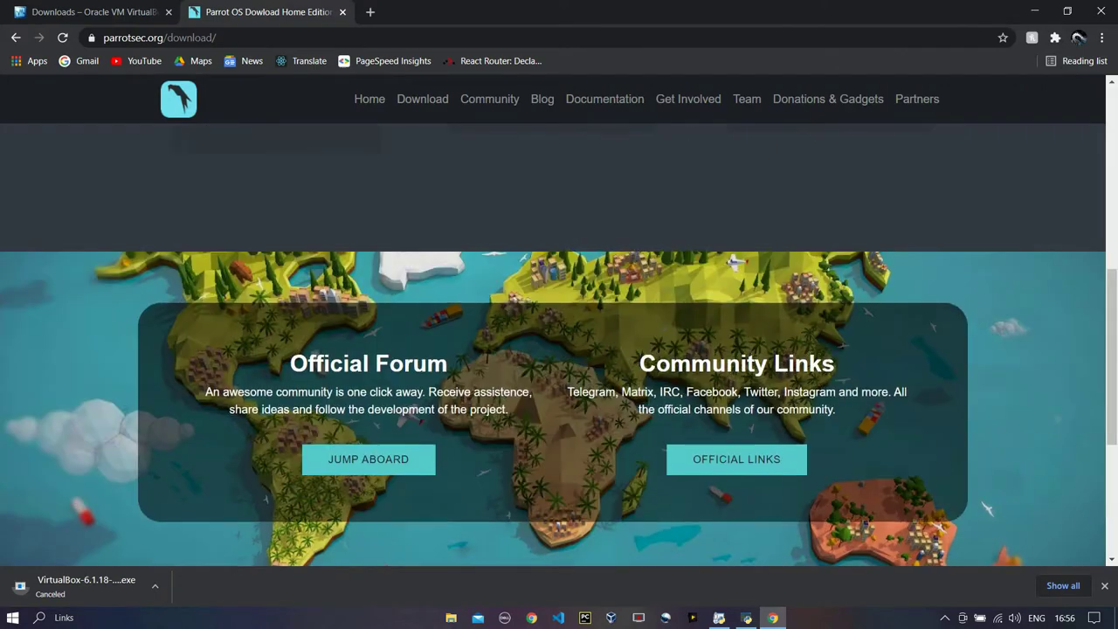
scroll(559, 349, "up", 1)
left_click_drag(176, 360, 377, 360)
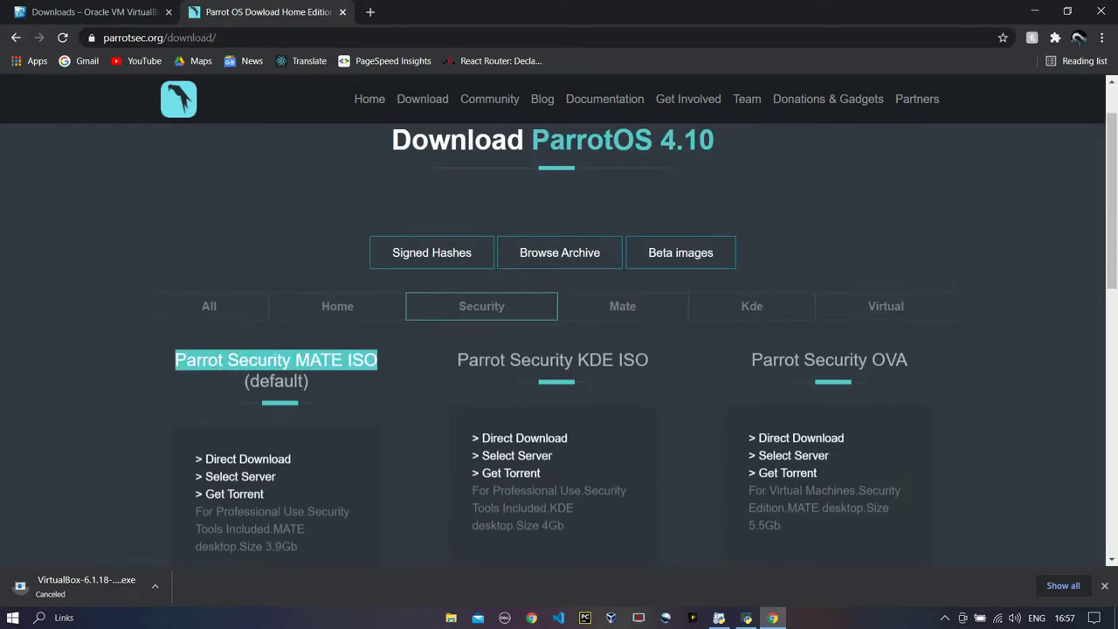
left_click(199, 360)
double_click(199, 360)
left_click(199, 360)
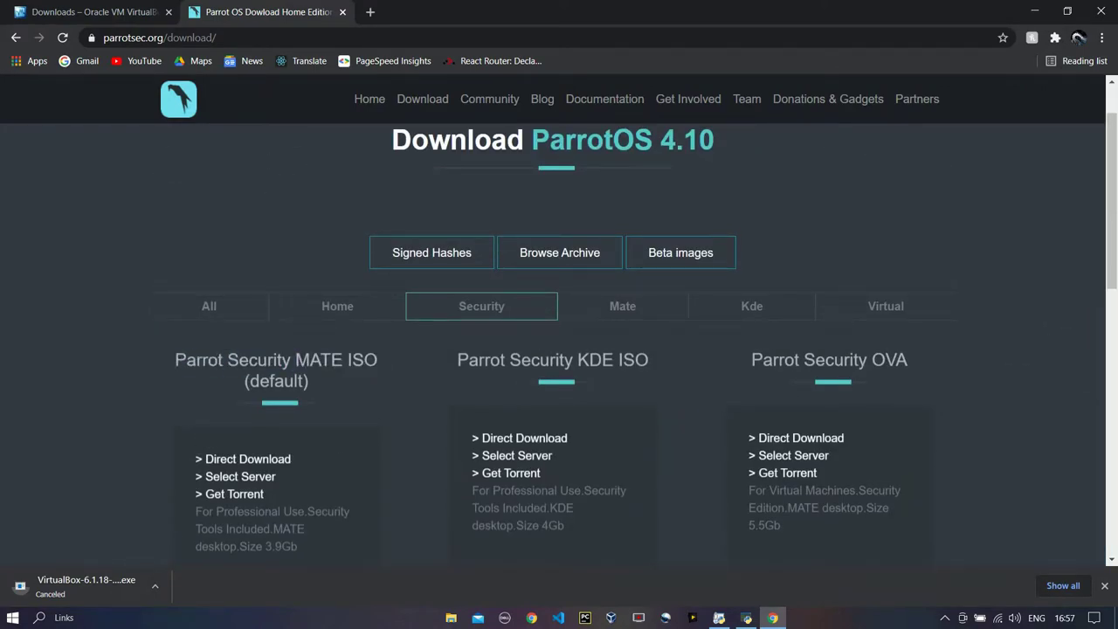
scroll(559, 349, "down", 3)
scroll(245, 313, "up", 2)
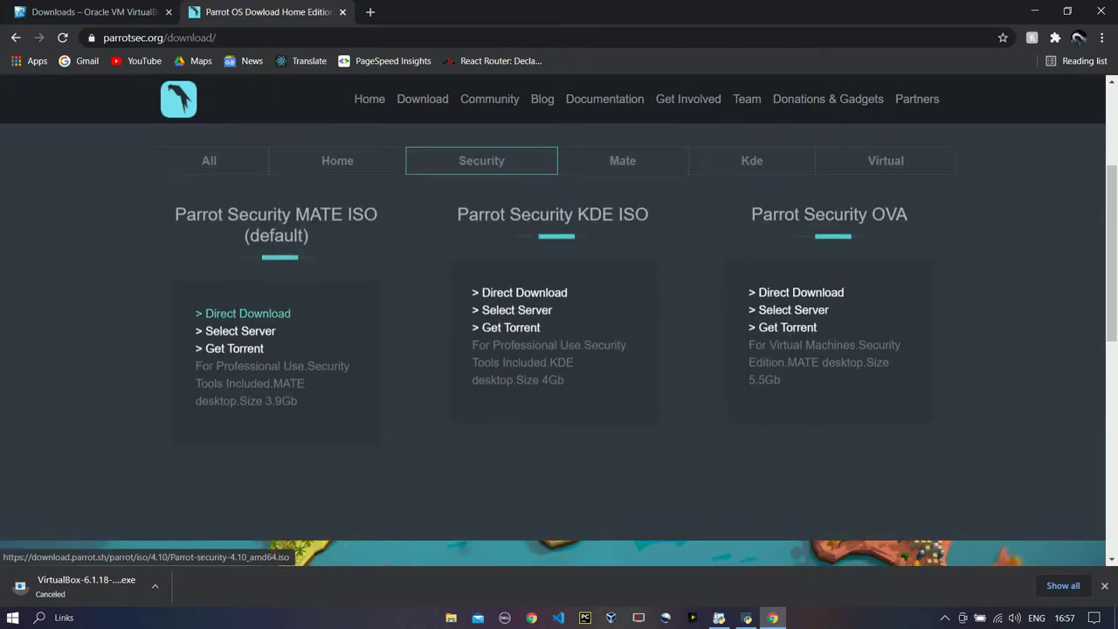
Start and cancel the Parrot Security MATE ISO download, then close Chrome and refresh the desktop
left_click(245, 312)
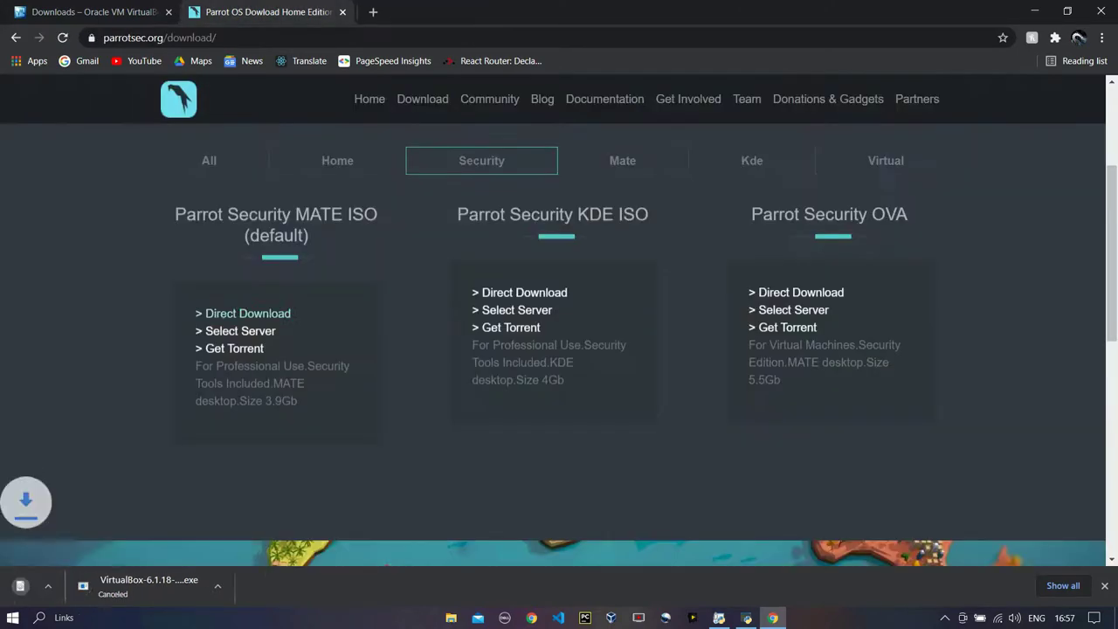
left_click(154, 586)
left_click(171, 562)
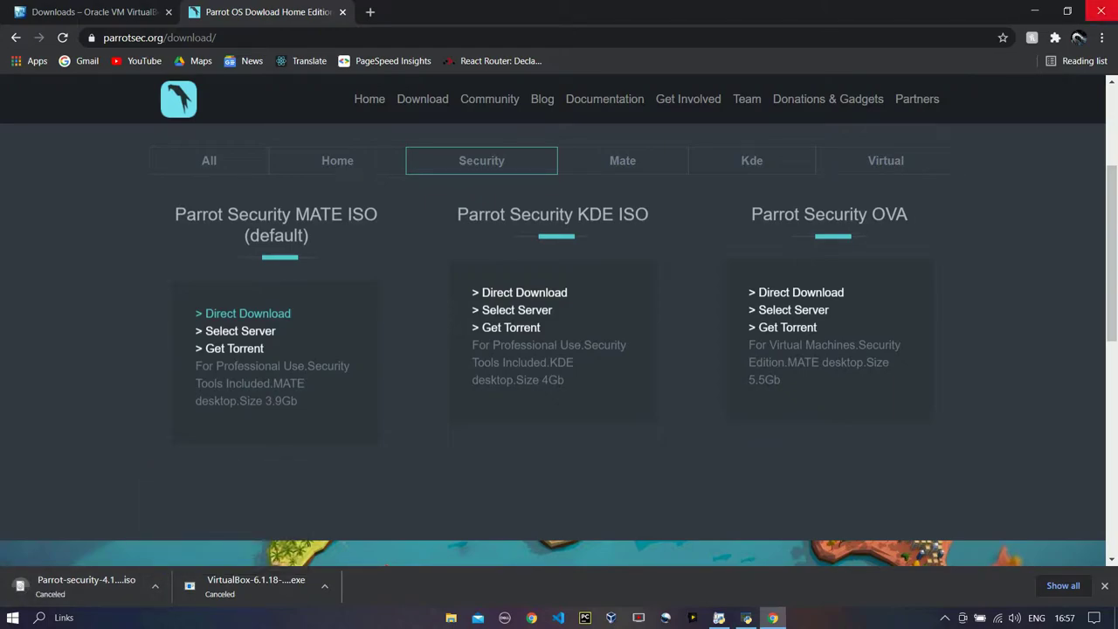
left_click(1098, 11)
right_click(540, 123)
left_click(559, 166)
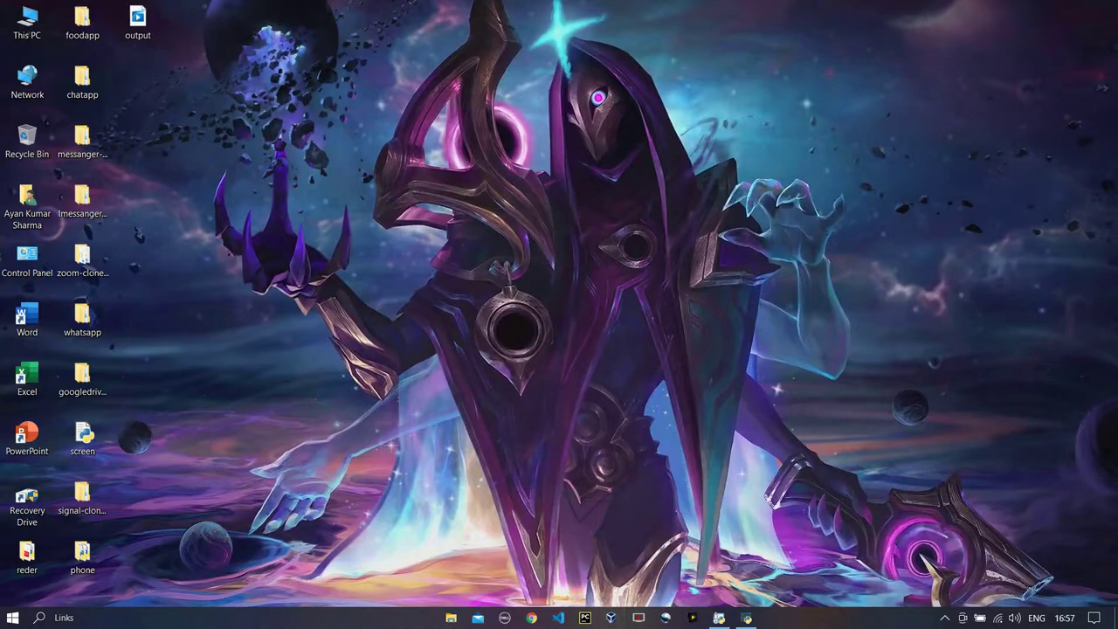
Start a new VM named parrot with type Linux and version Debian (64-bit)
left_click(610, 618)
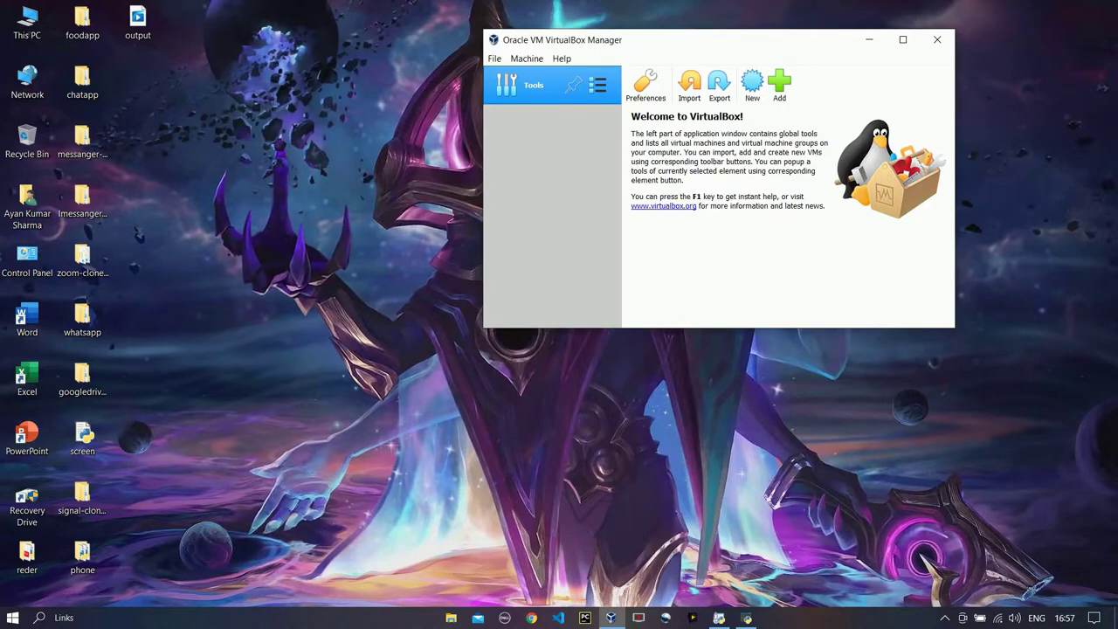
right_click(297, 146)
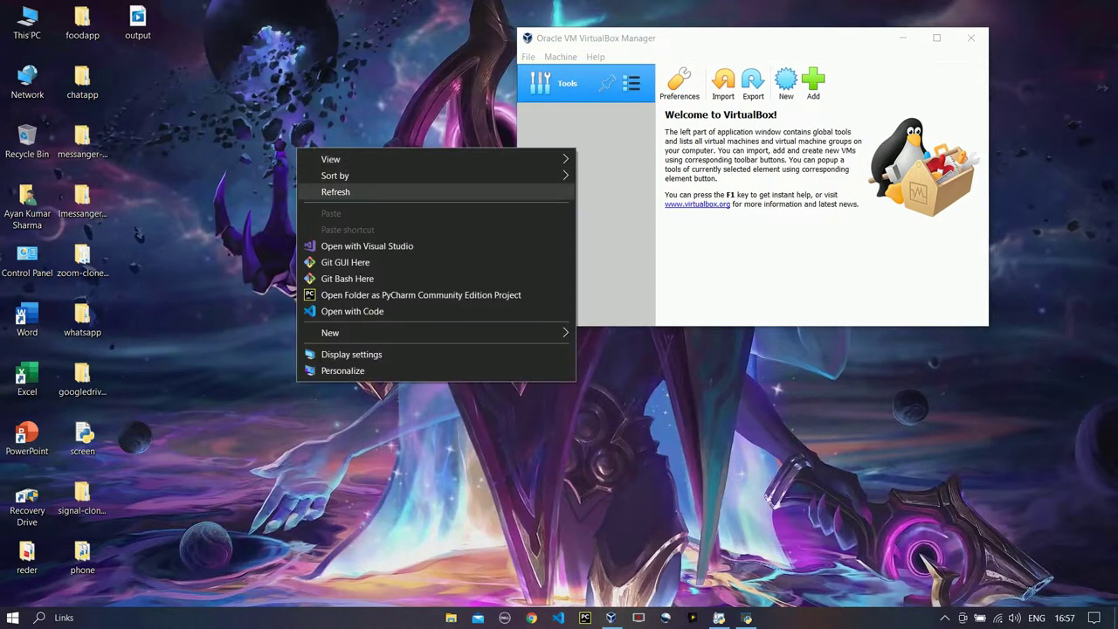
key("Escape")
left_click(787, 83)
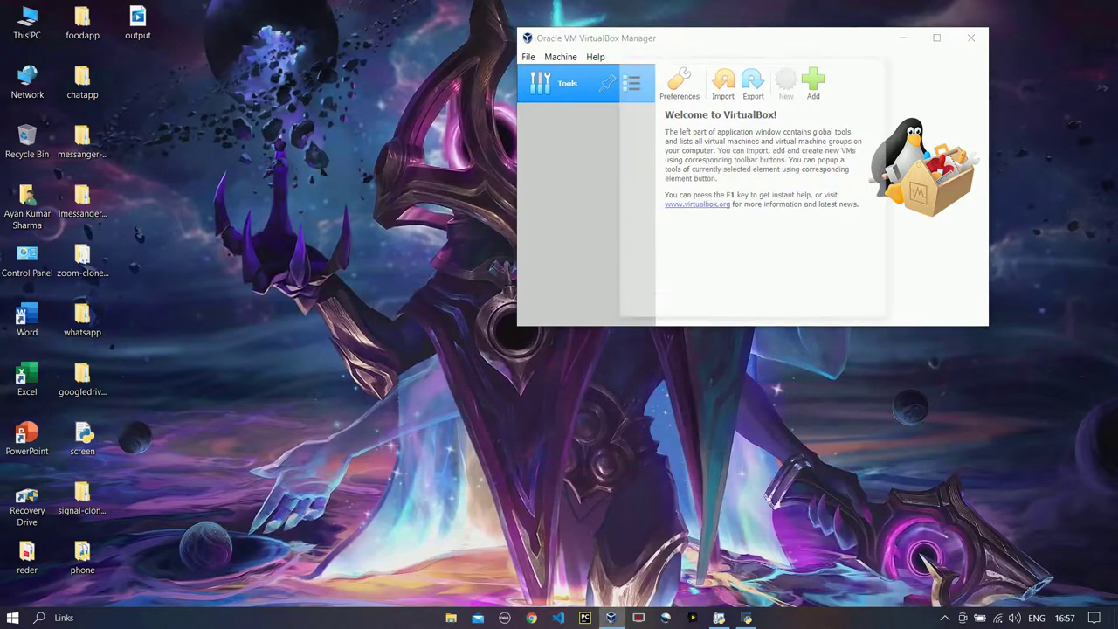
type("p")
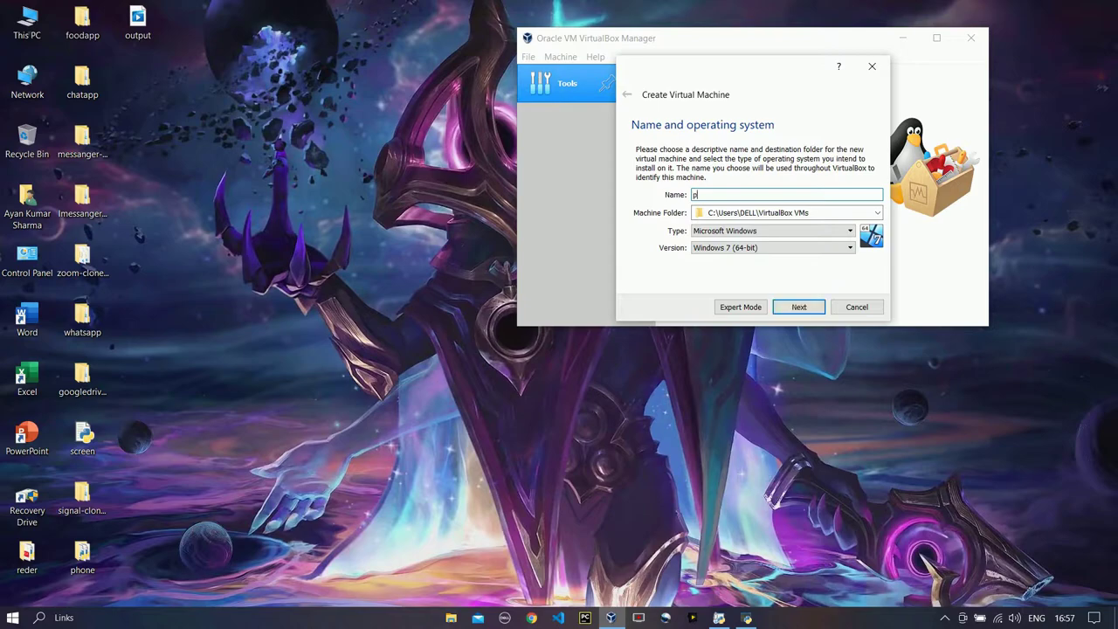
type("arrot os")
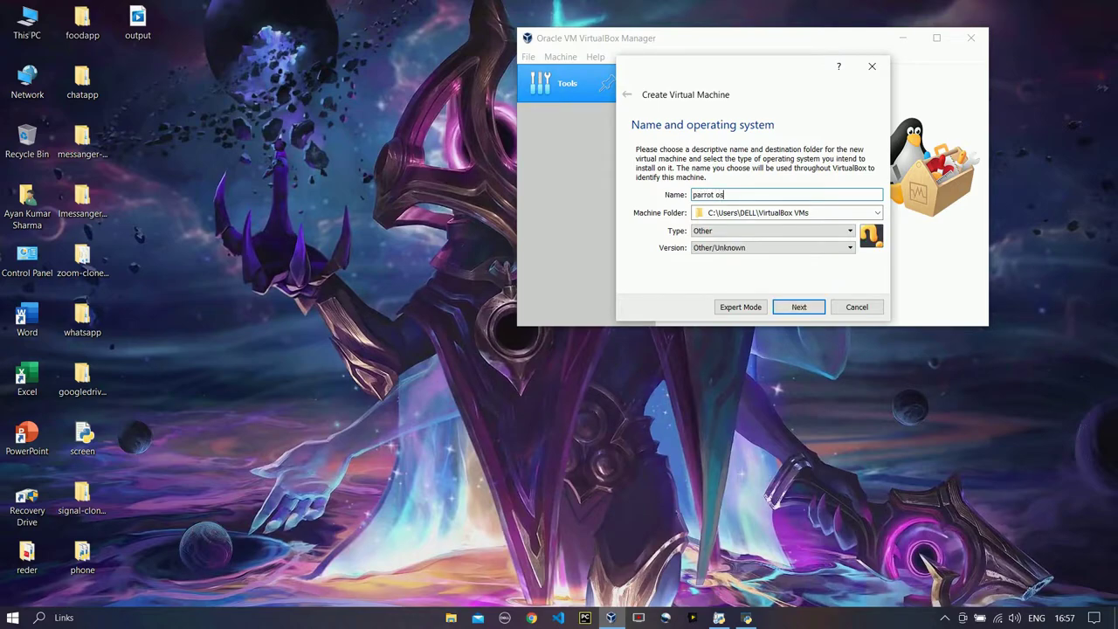
key("Tab")
key("Tab")
key("Tab")
key("alt+Down")
key("Return")
key("Tab")
key("alt+Down")
key("Return")
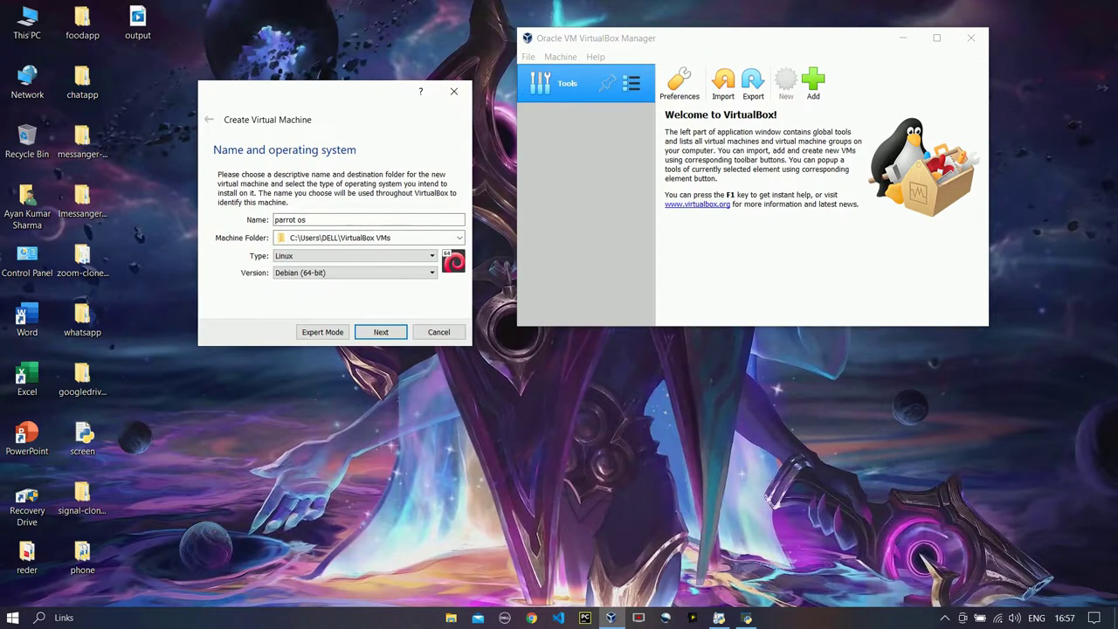
Raise the memory to about 4 GB and create a new 16.59 GB VDI hard disk
key("Return")
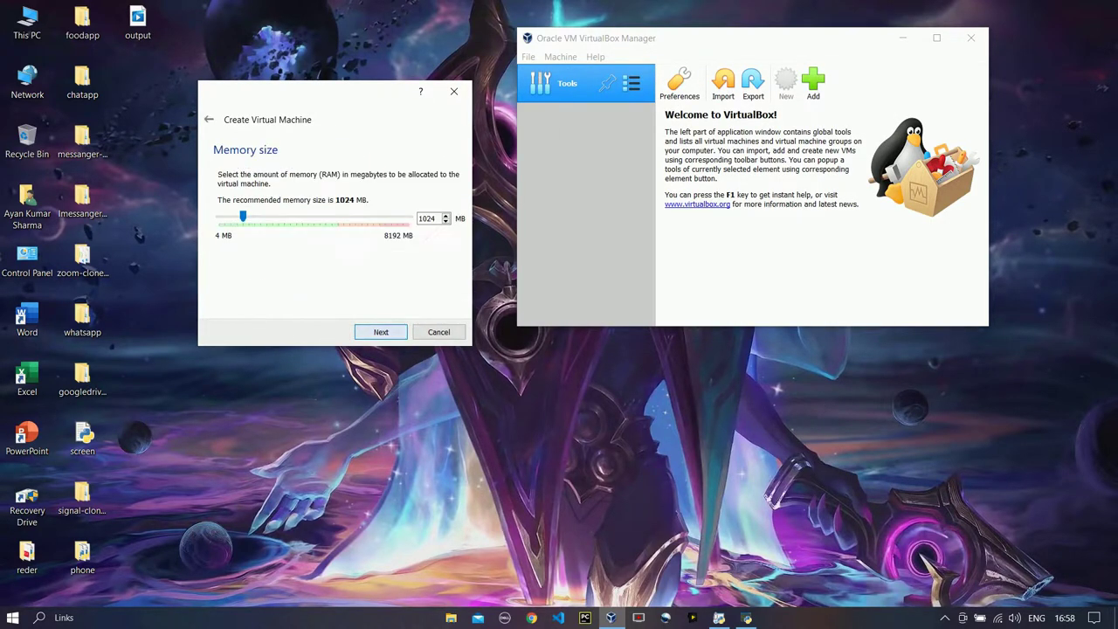
left_click_drag(243, 217, 313, 217)
key("Return")
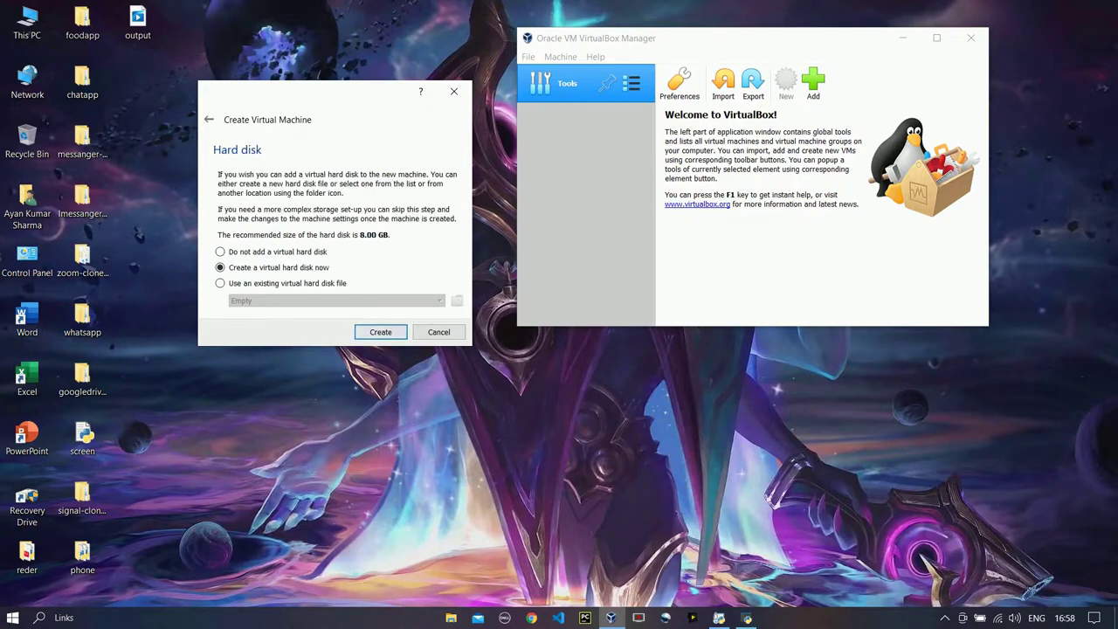
key("Return")
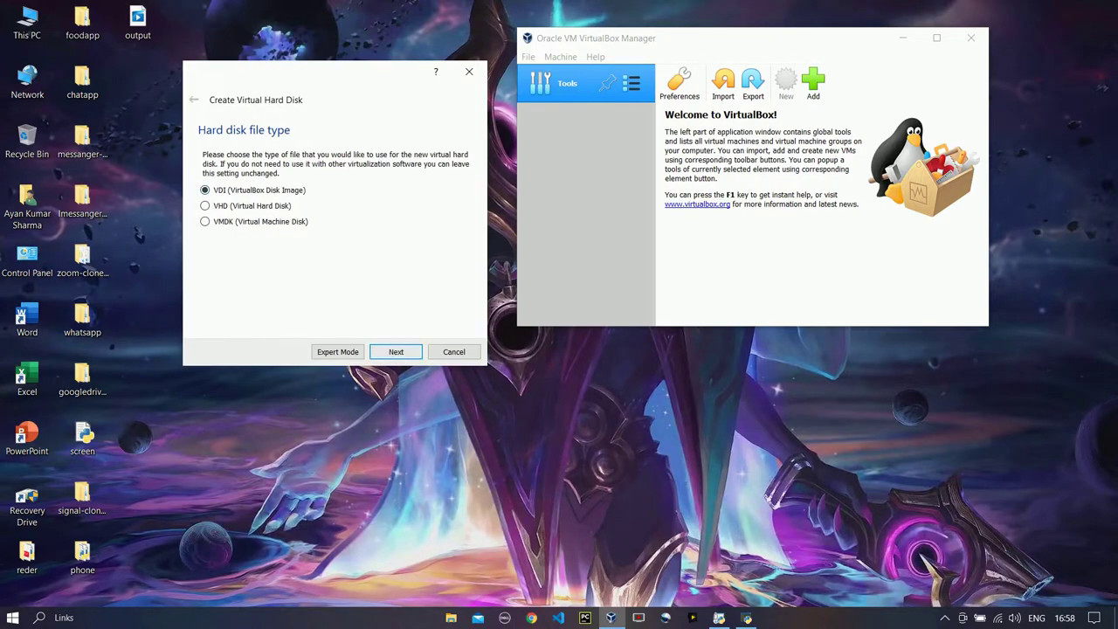
key("Return")
key("Return")
key("Page_Up")
key("Left")
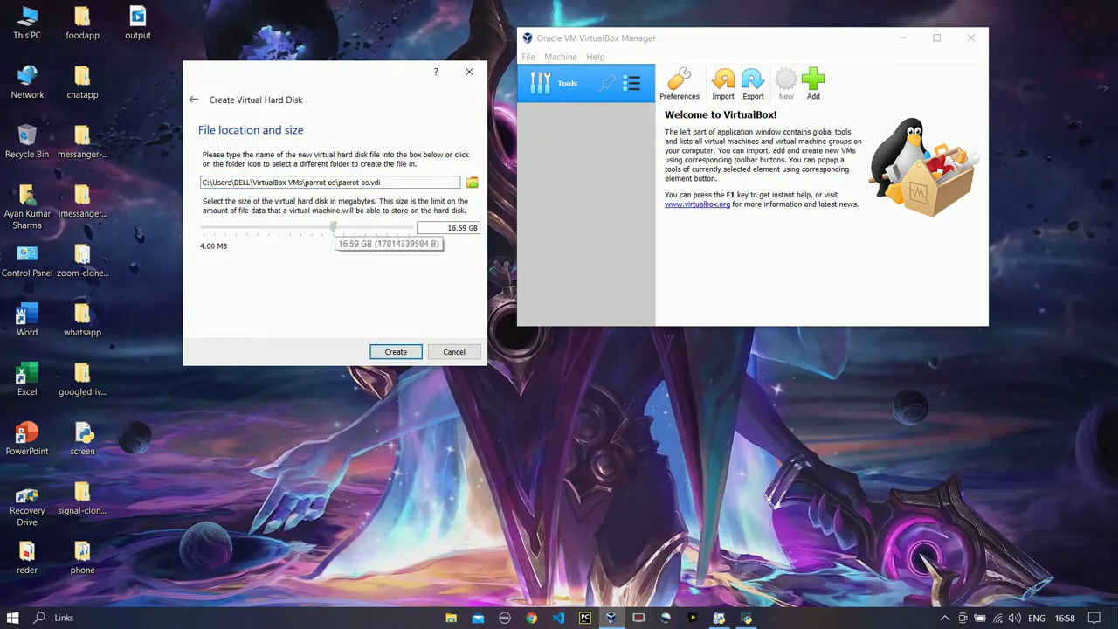
key("Return")
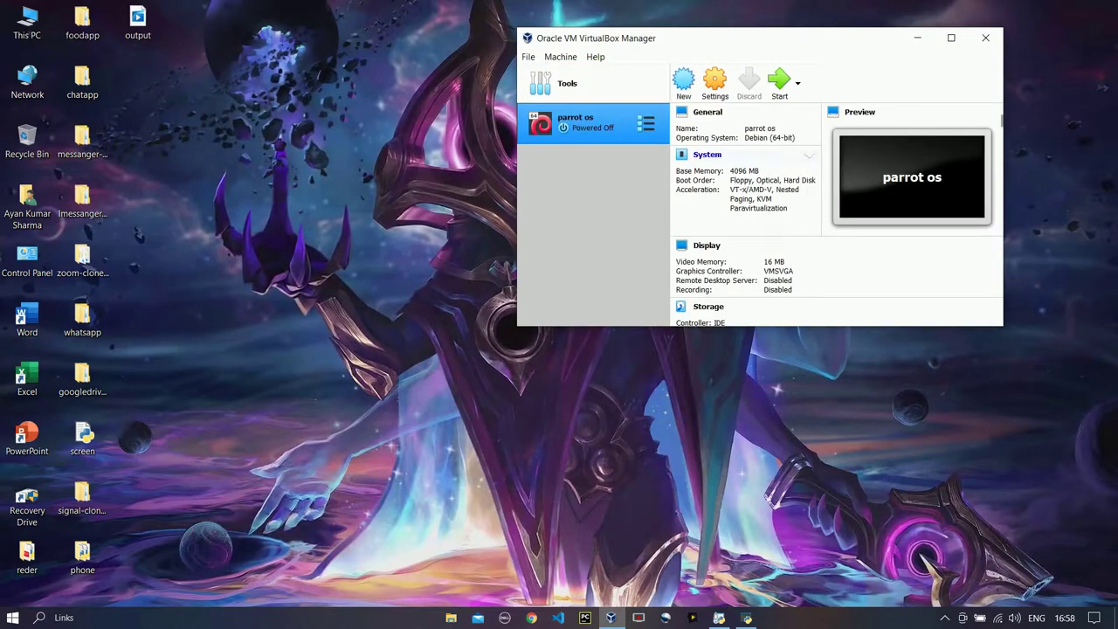
Normal-start the VM, booting from the newly added Parrot-security-4.10_amd64.iso start-up disk
left_click(797, 83)
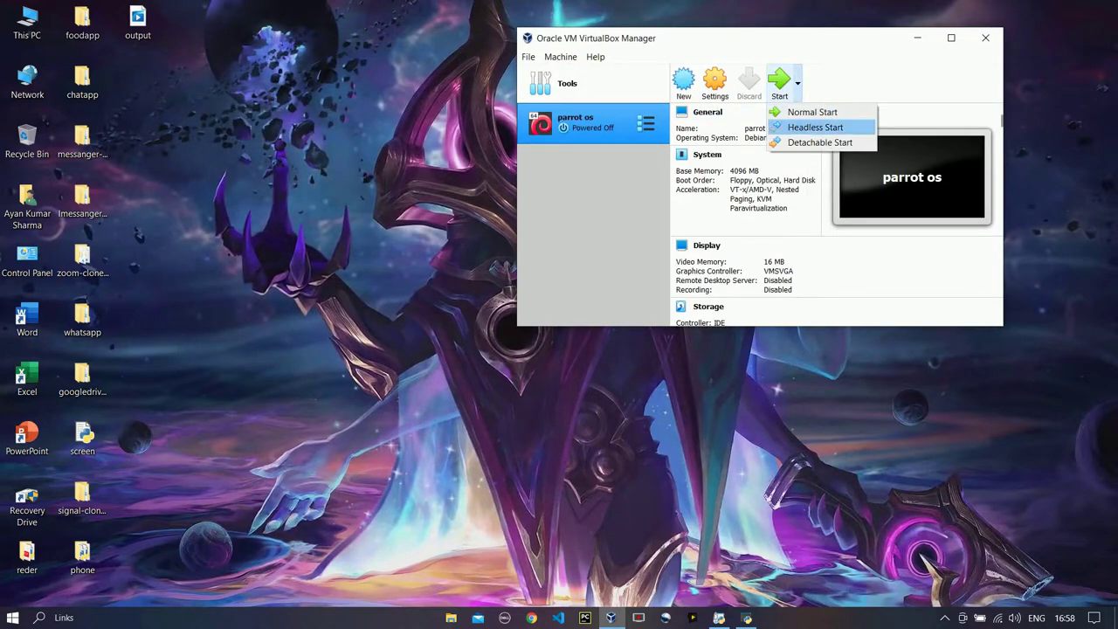
left_click(813, 111)
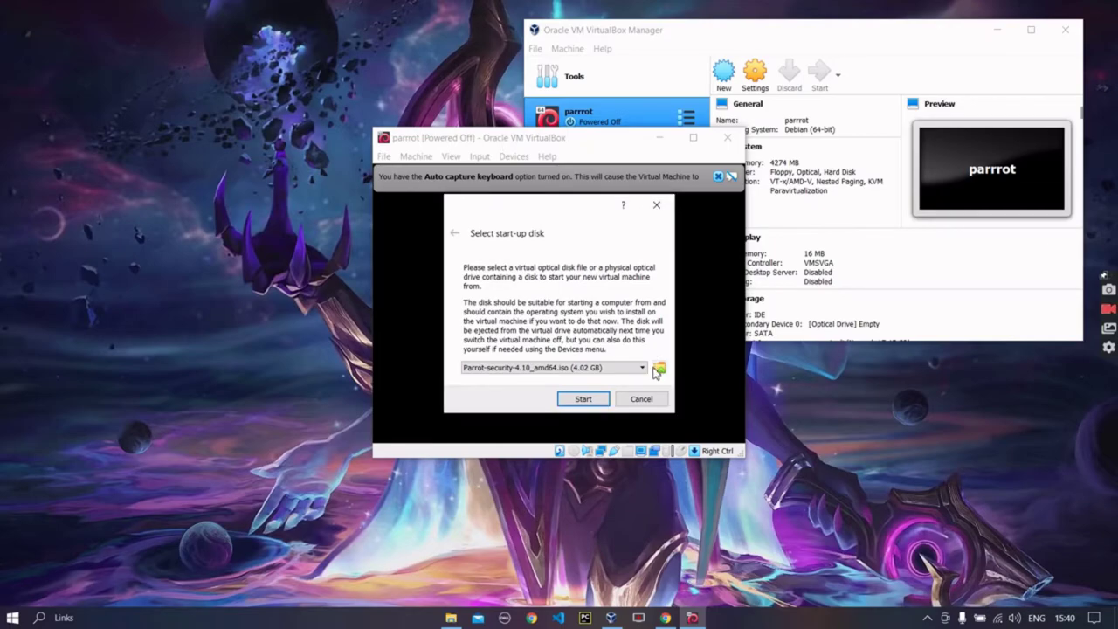
left_click(660, 368)
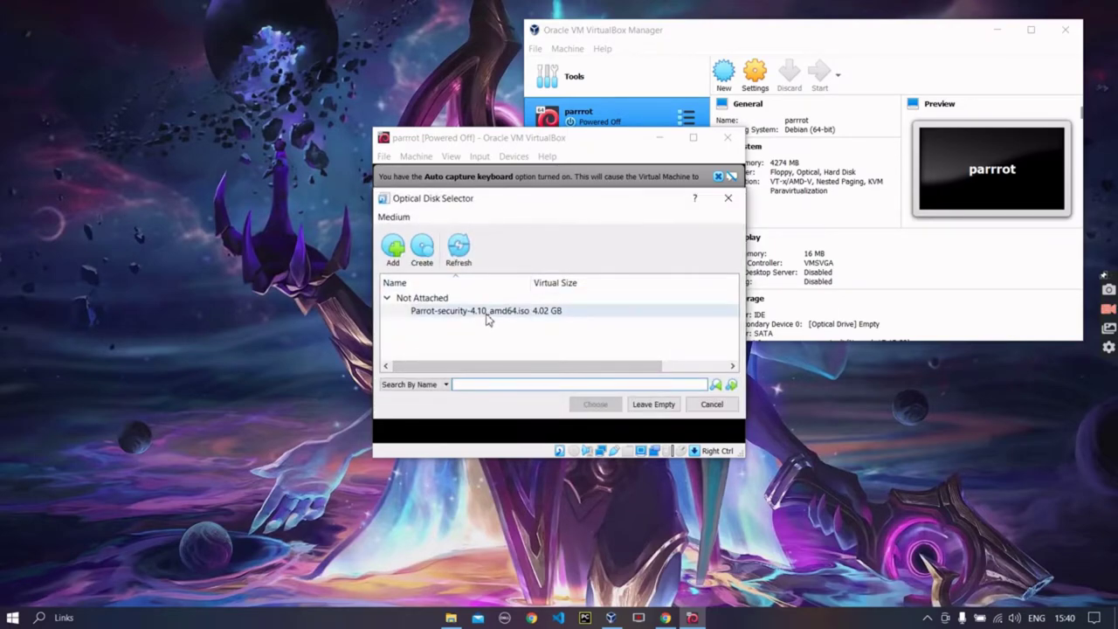
left_click(393, 250)
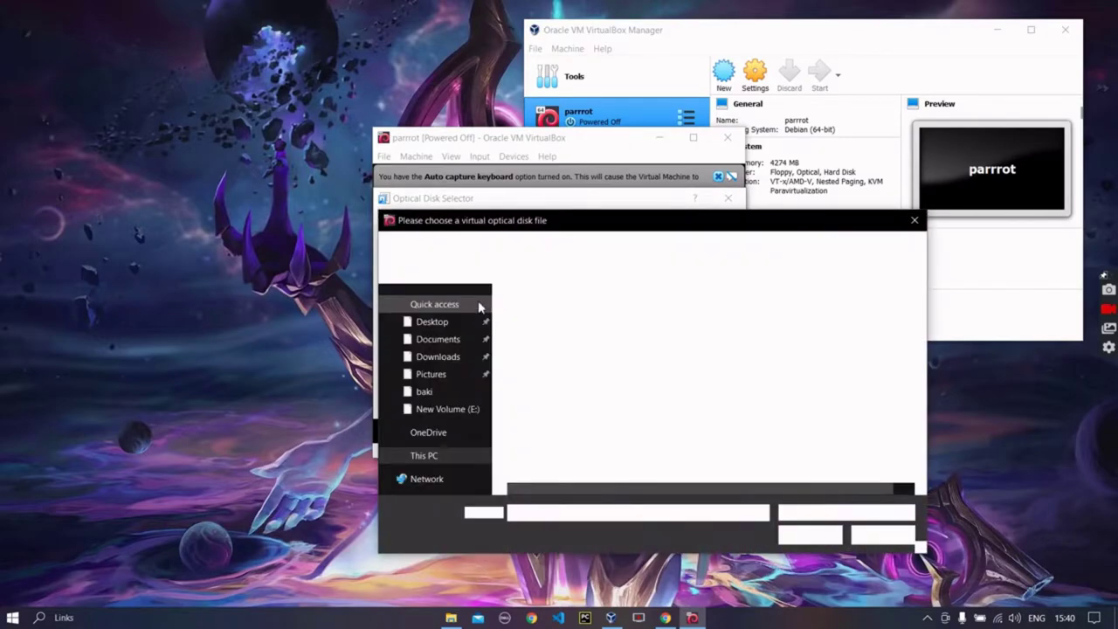
scroll(483, 342, "down", 3)
scroll(547, 410, "right", 1)
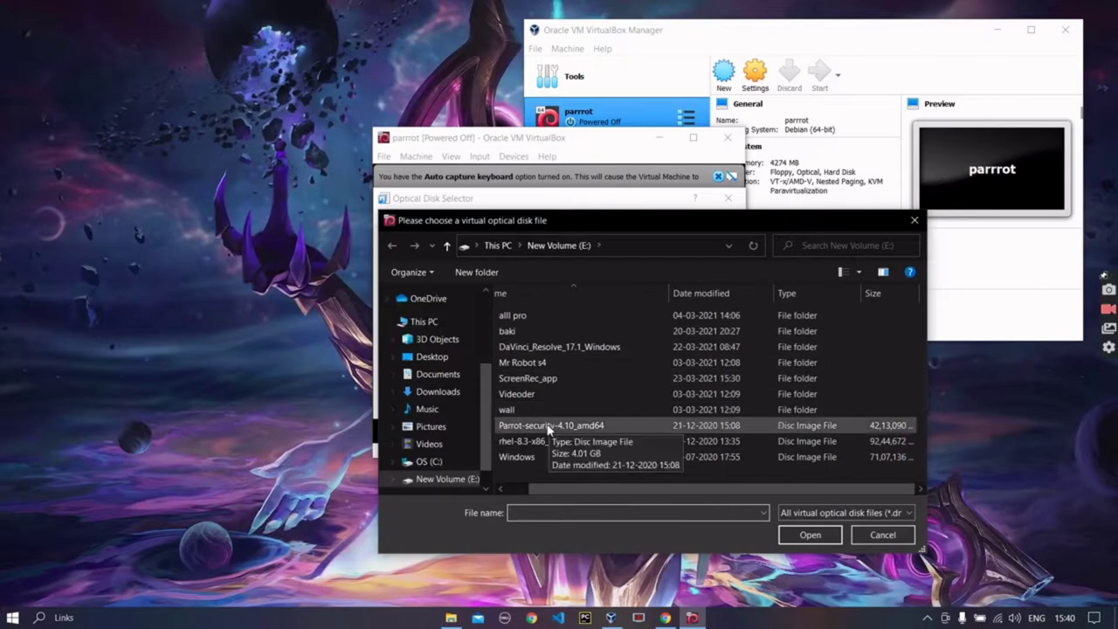
scroll(582, 484, "left", 1)
left_click(594, 426)
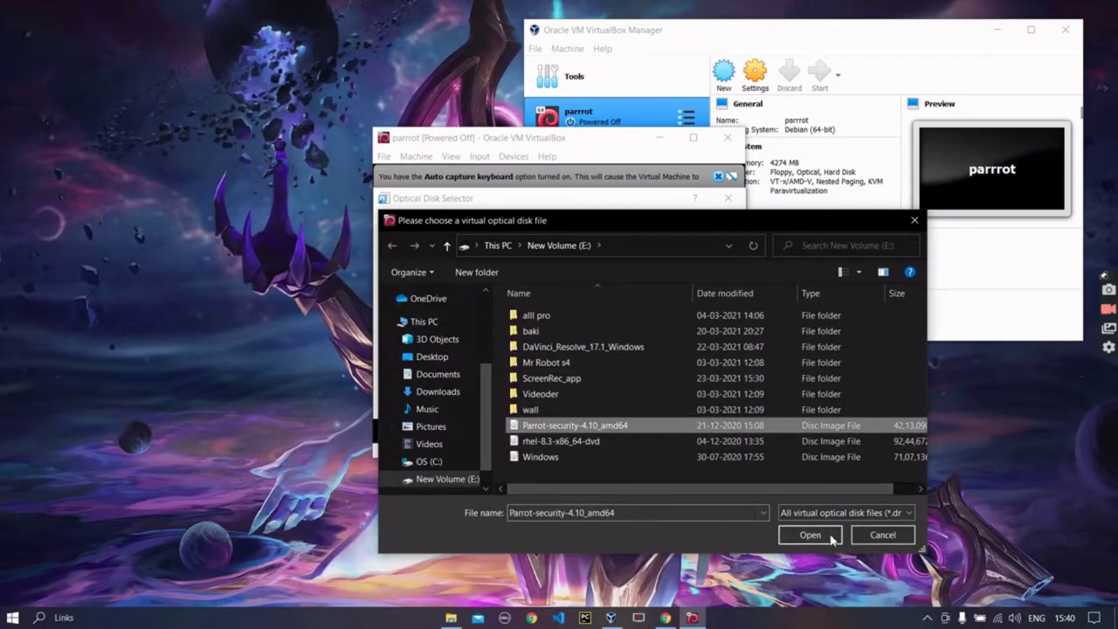
left_click(799, 535)
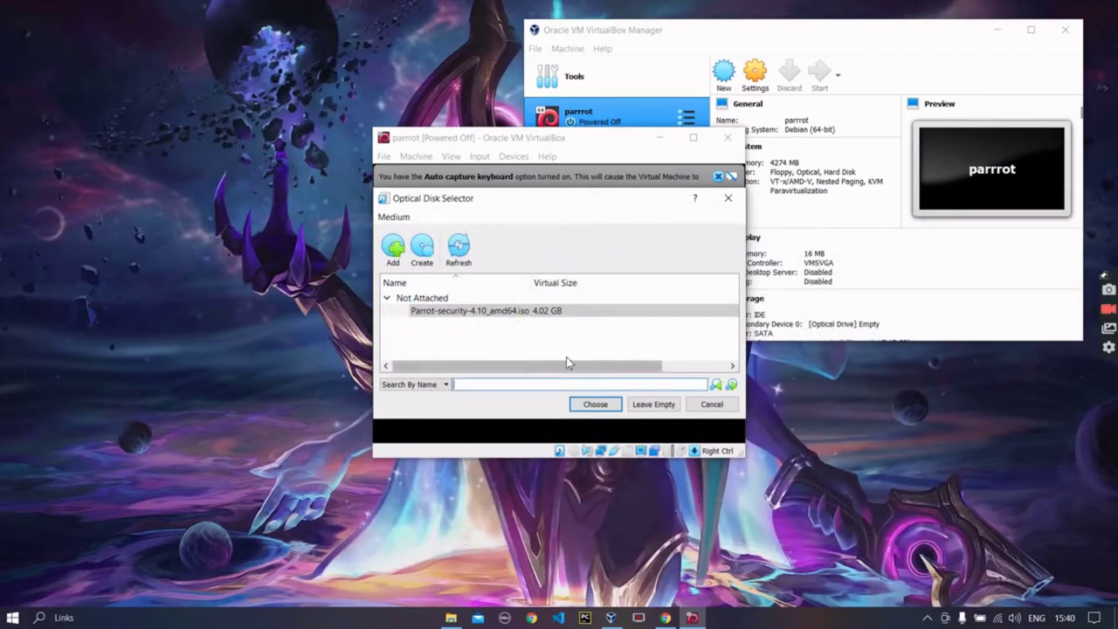
left_click(596, 405)
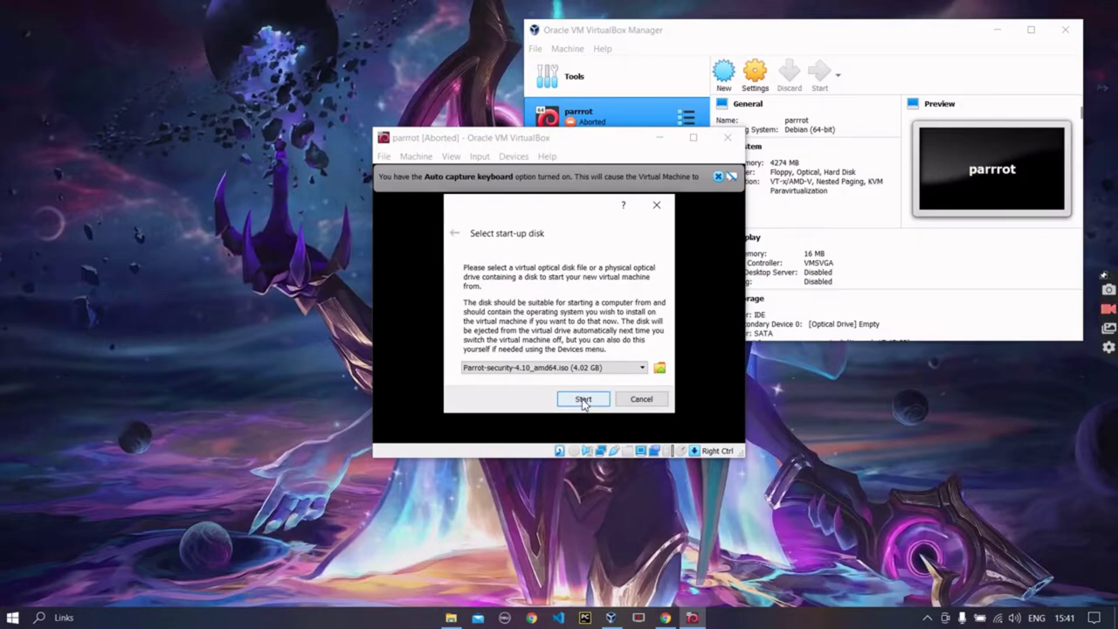
left_click(583, 399)
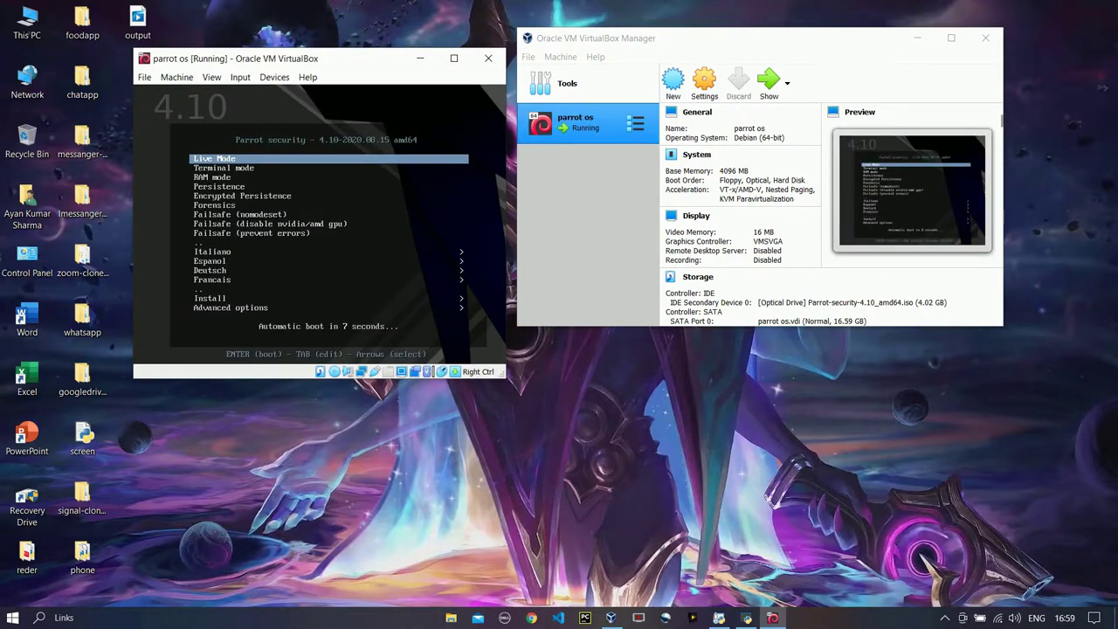
Choose Live Mode in the Parrot boot menu and shift the VM and Manager windows right
key("Return")
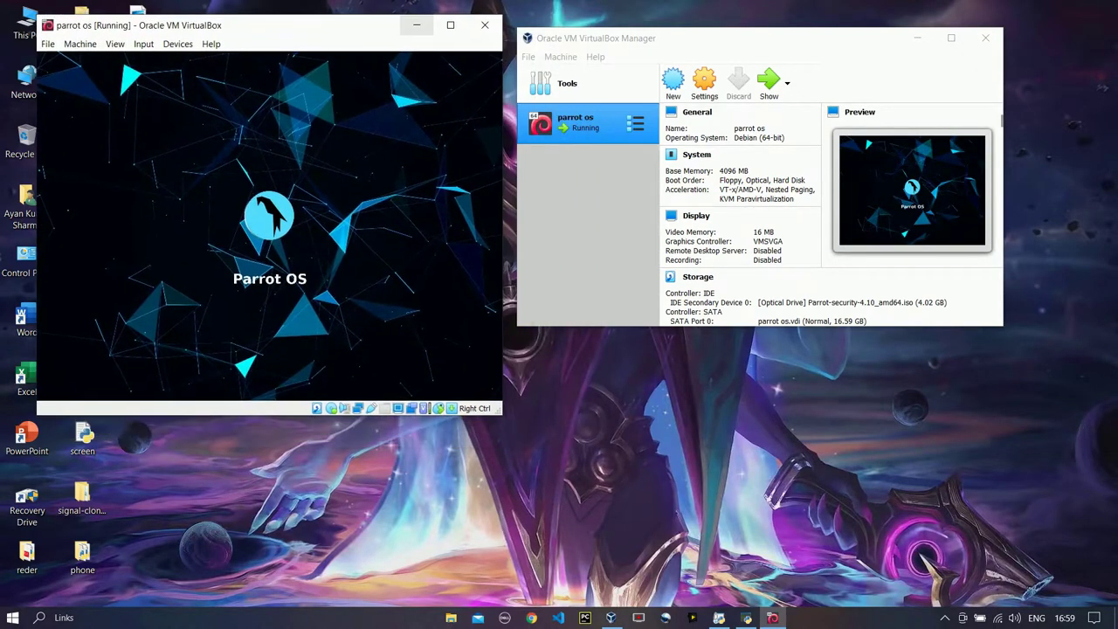
key("alt+Tab")
left_click_drag(786, 27, 804, 25)
left_click_drag(262, 25, 324, 22)
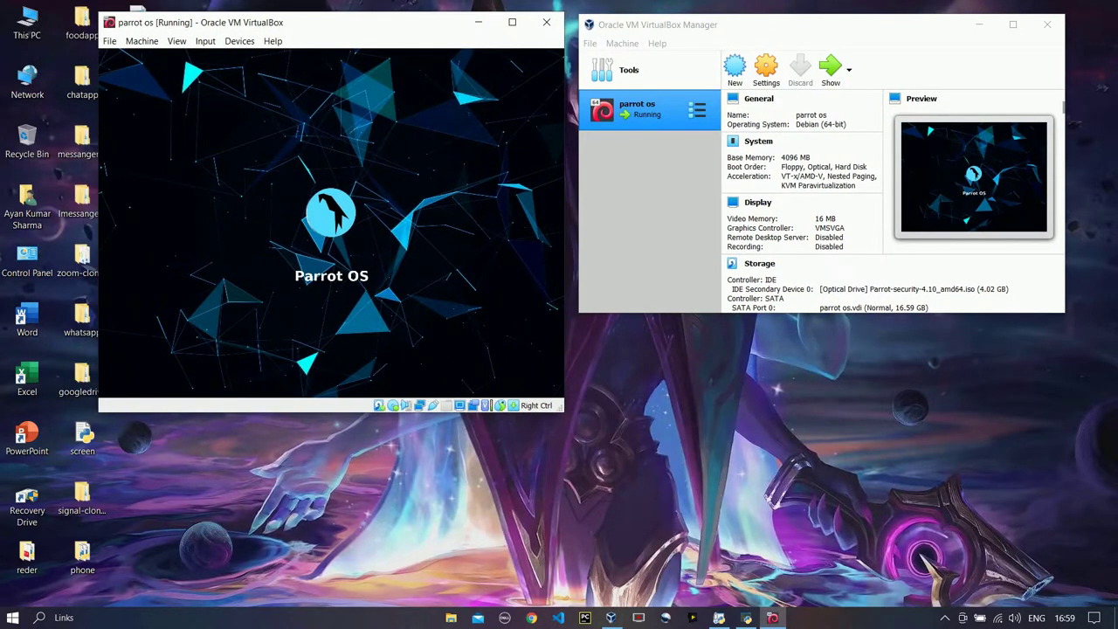
Bring the Manager window forward while Parrot's live session boots to its desktop
left_click_drag(786, 25, 779, 24)
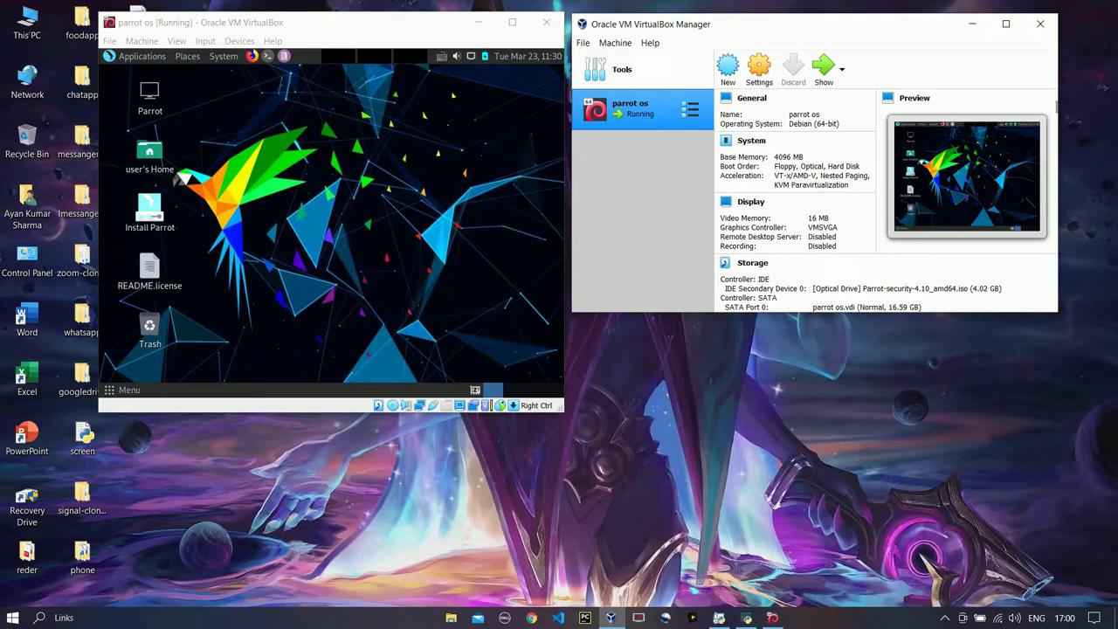
Open the Install Parrot desktop icon and advance past the Welcome page to Location
right_click(138, 214)
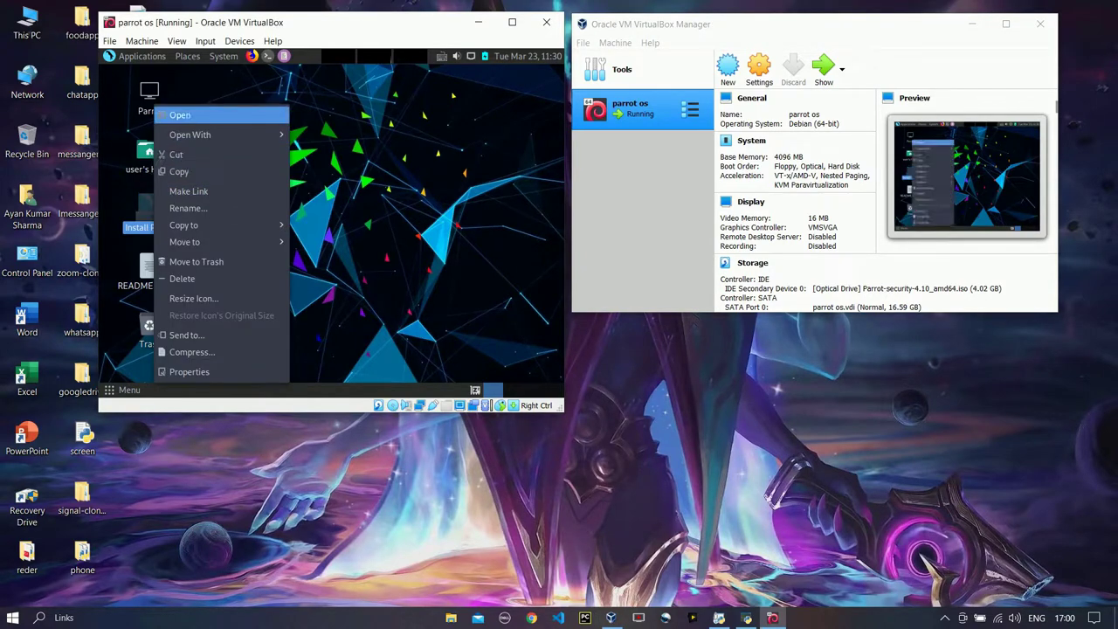
left_click(175, 113)
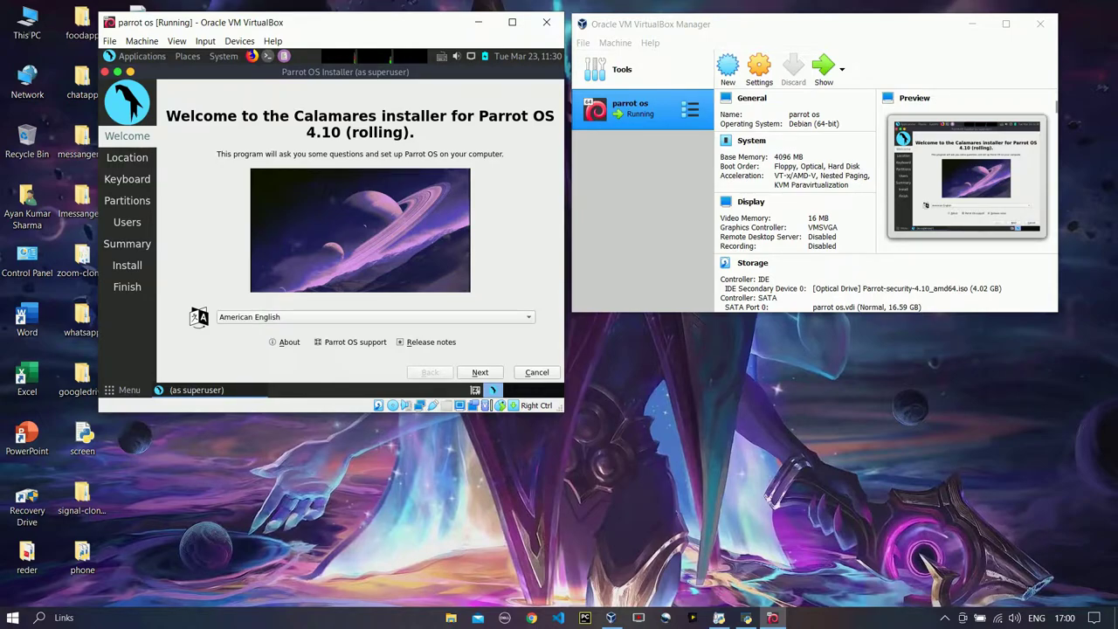
left_click(480, 372)
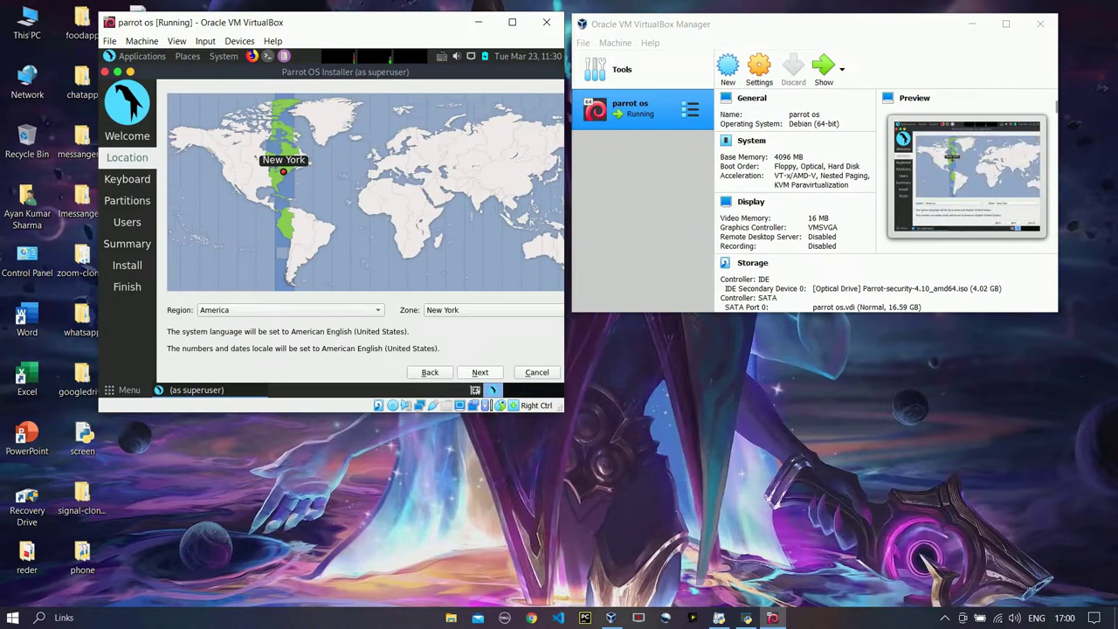
Accept New York location and default keyboard, then choose Erase disk with Swap (with Hibernate)
left_click(479, 372)
left_click(480, 372)
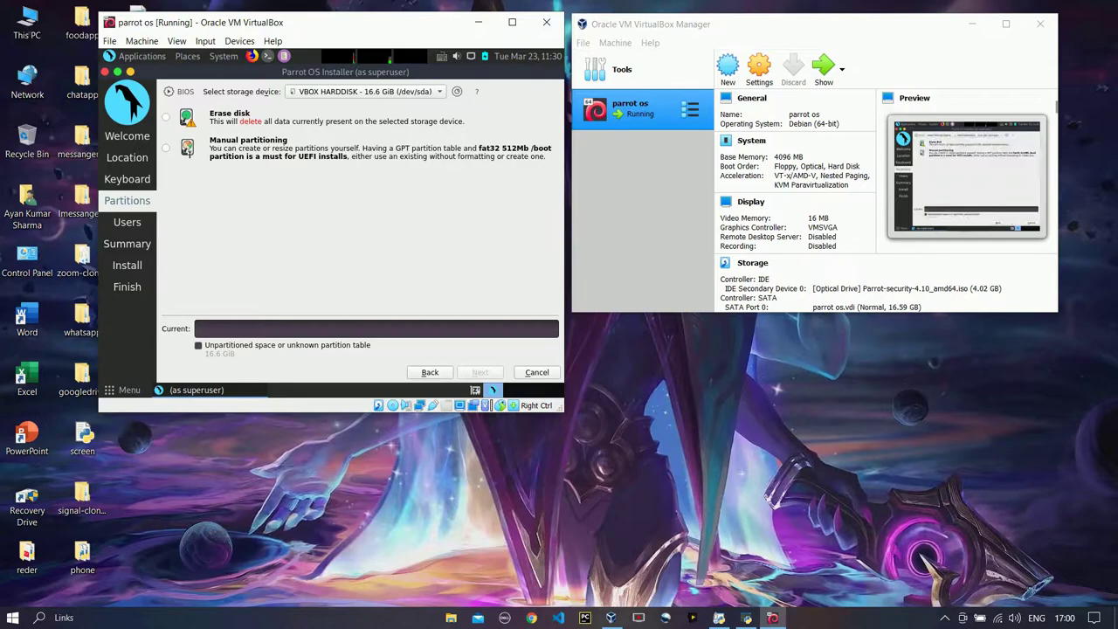
left_click(166, 116)
left_click(262, 148)
left_click(234, 148)
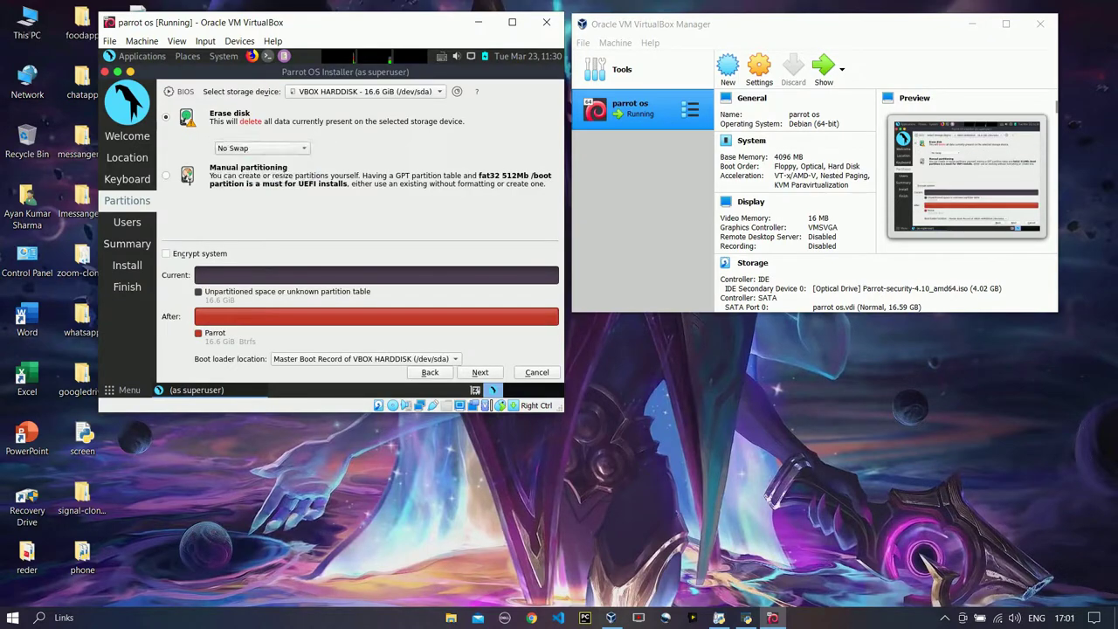
left_click(262, 147)
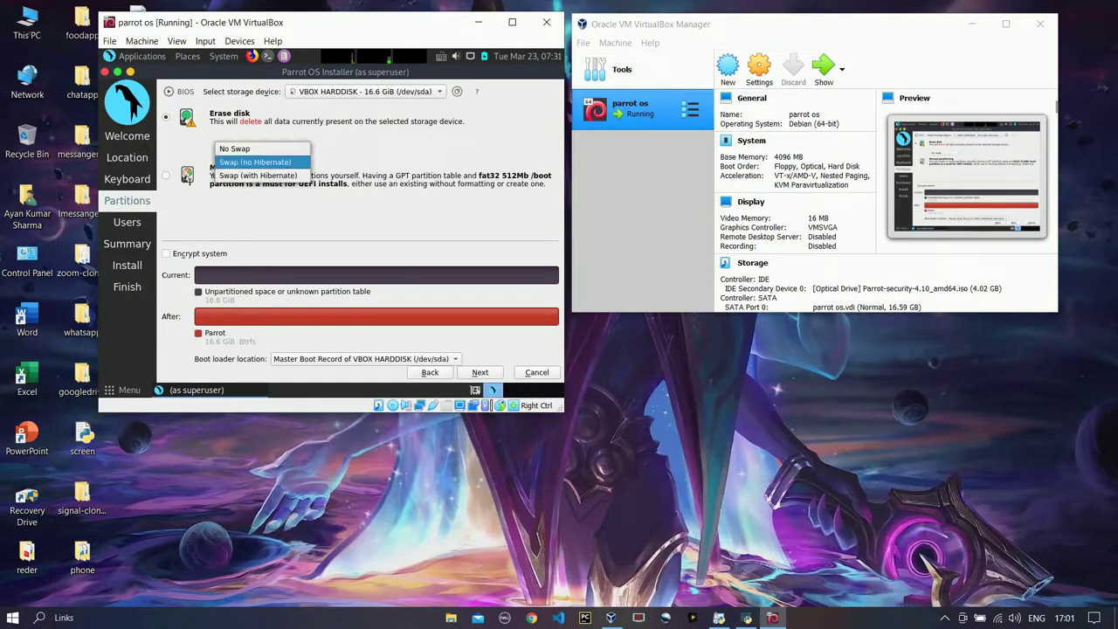
left_click(254, 175)
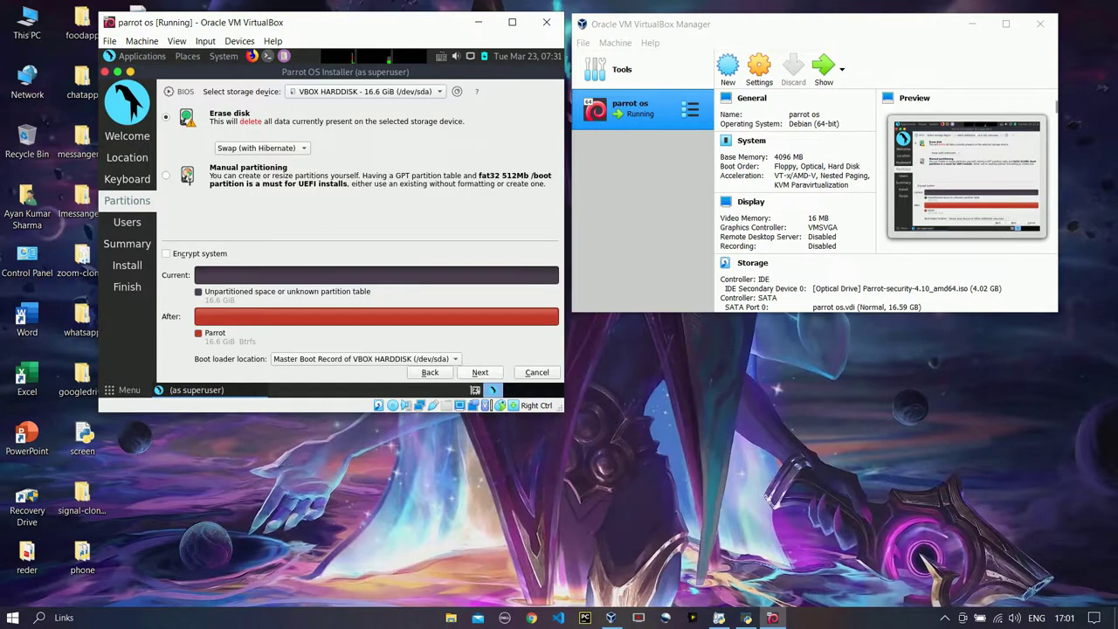
left_click(479, 372)
Enter the full name, trim -virtualbox from the computer name, and type the password twice
type("Tec")
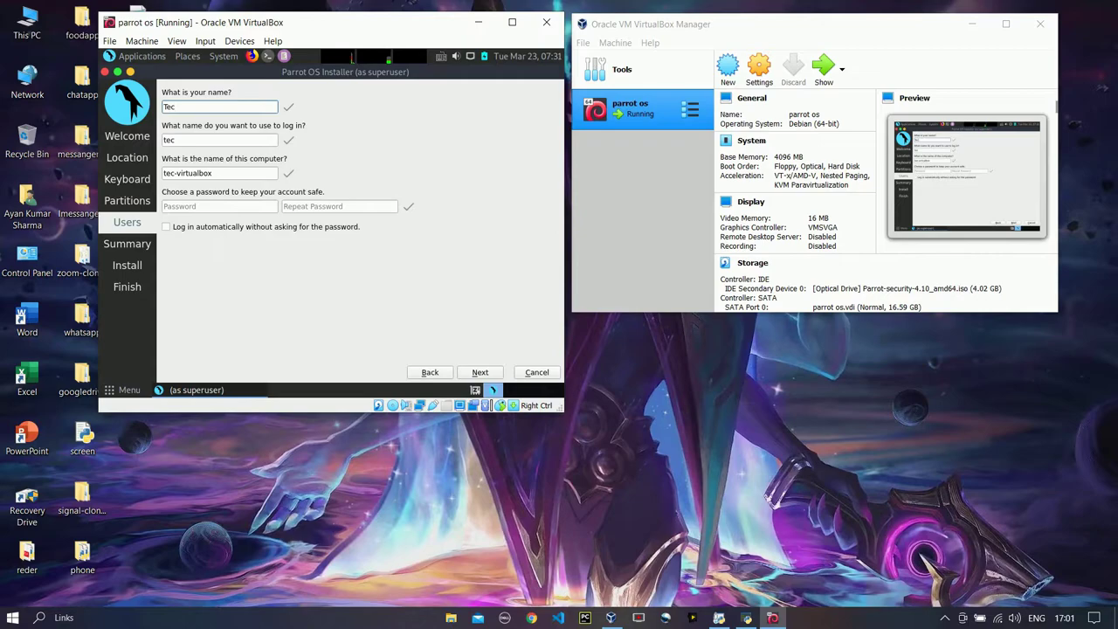
type("hZone Wor")
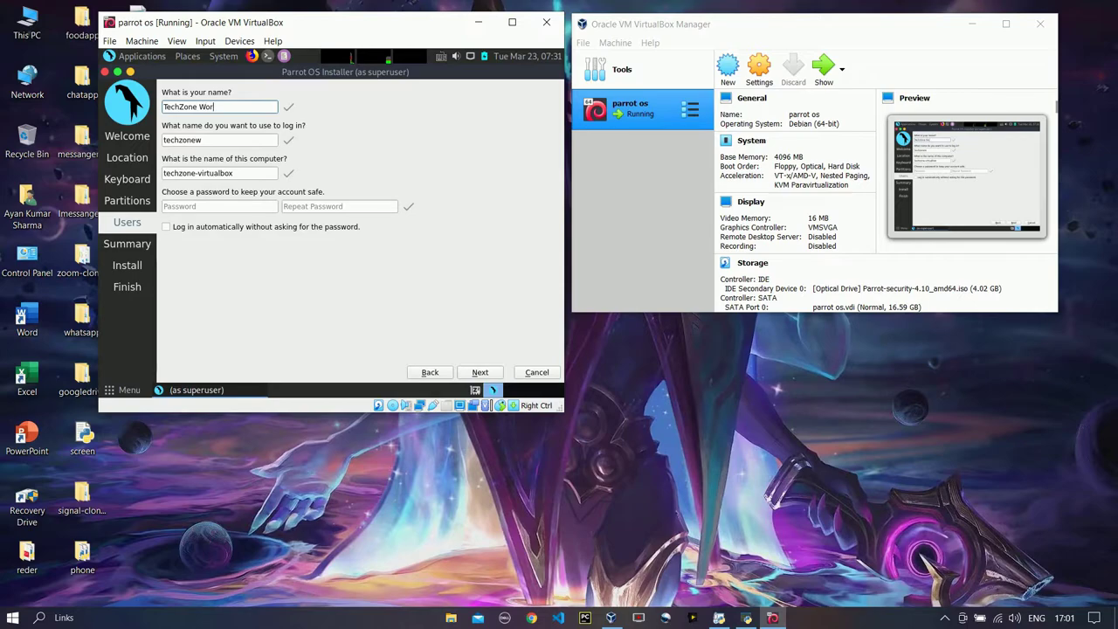
type("ld")
left_click_drag(253, 173, 194, 173)
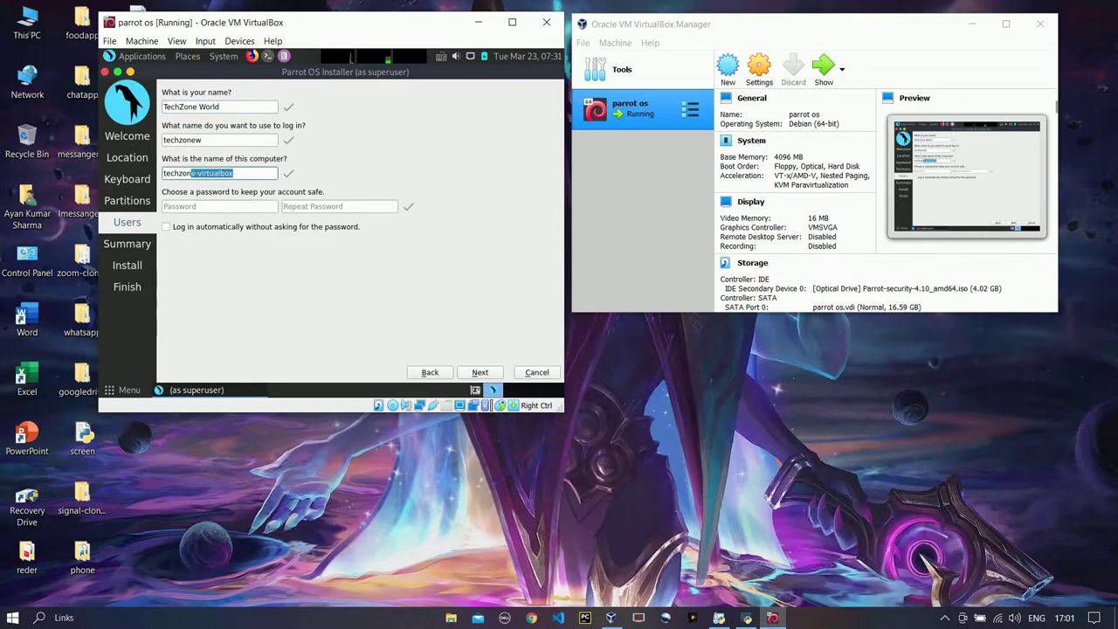
key("BackSpace")
key("Tab")
type("1234")
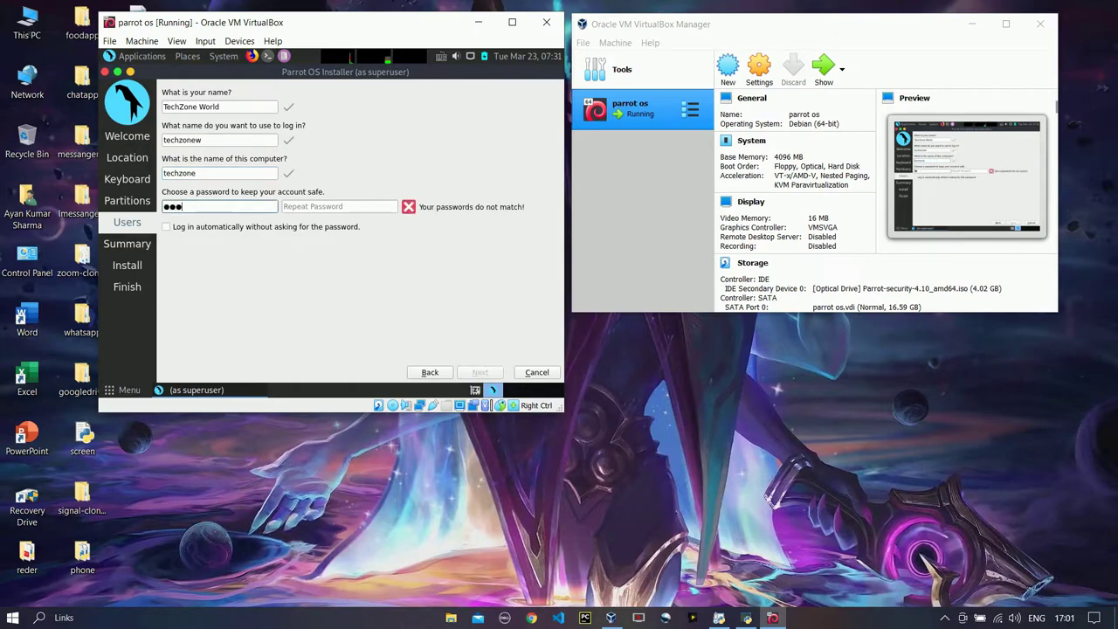
left_click(338, 206)
type("1234")
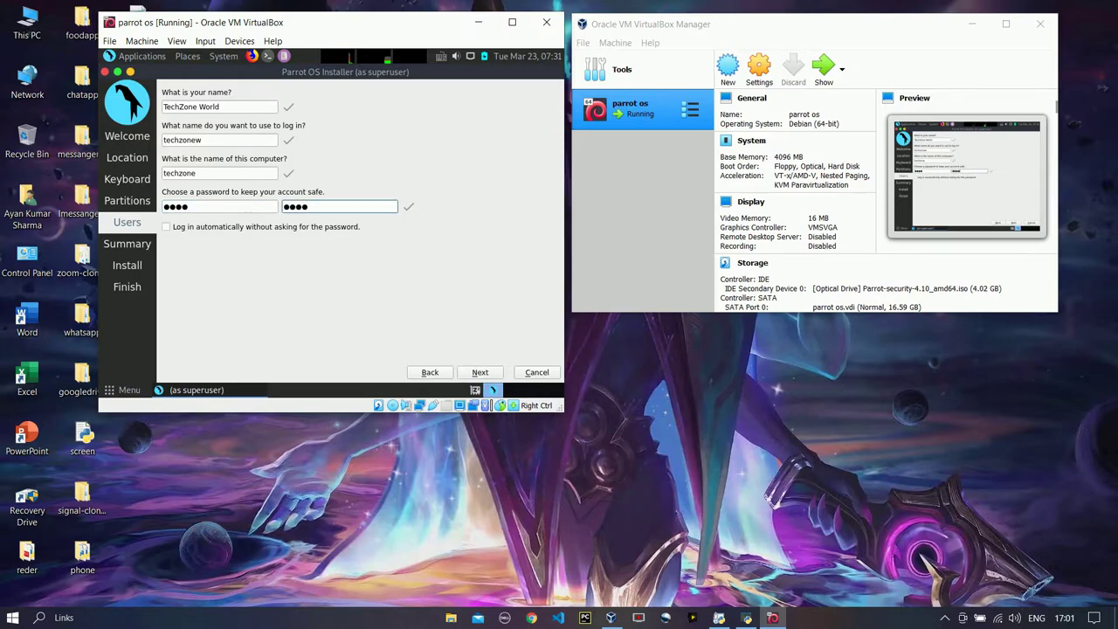
Pass the summary, start the installation, and move the start-up disk dialog left
key("Return")
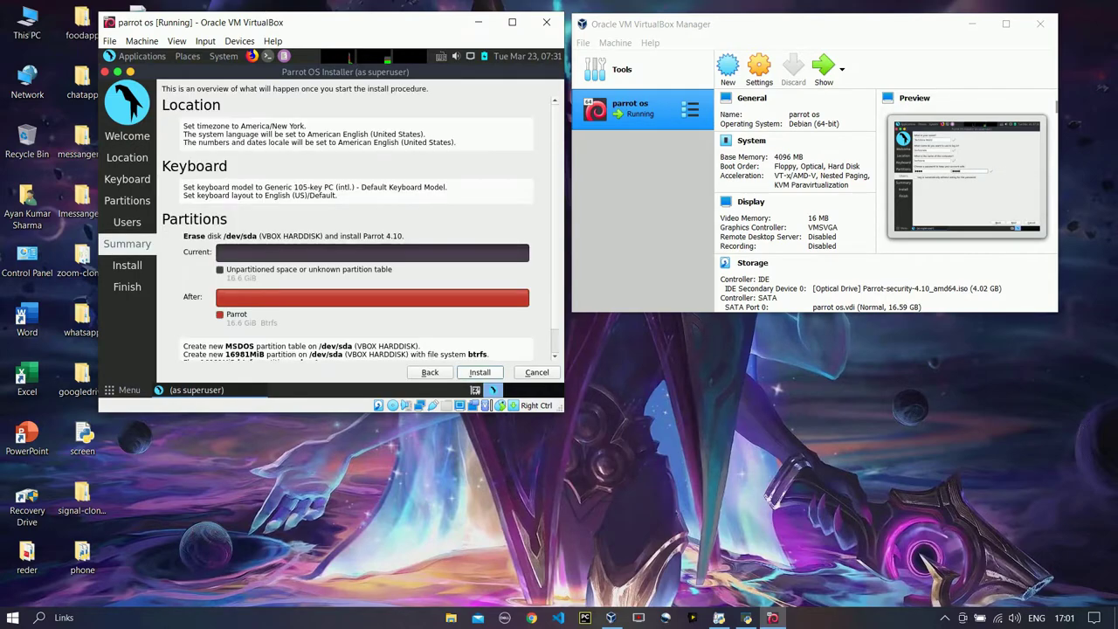
key("Return")
key("Return")
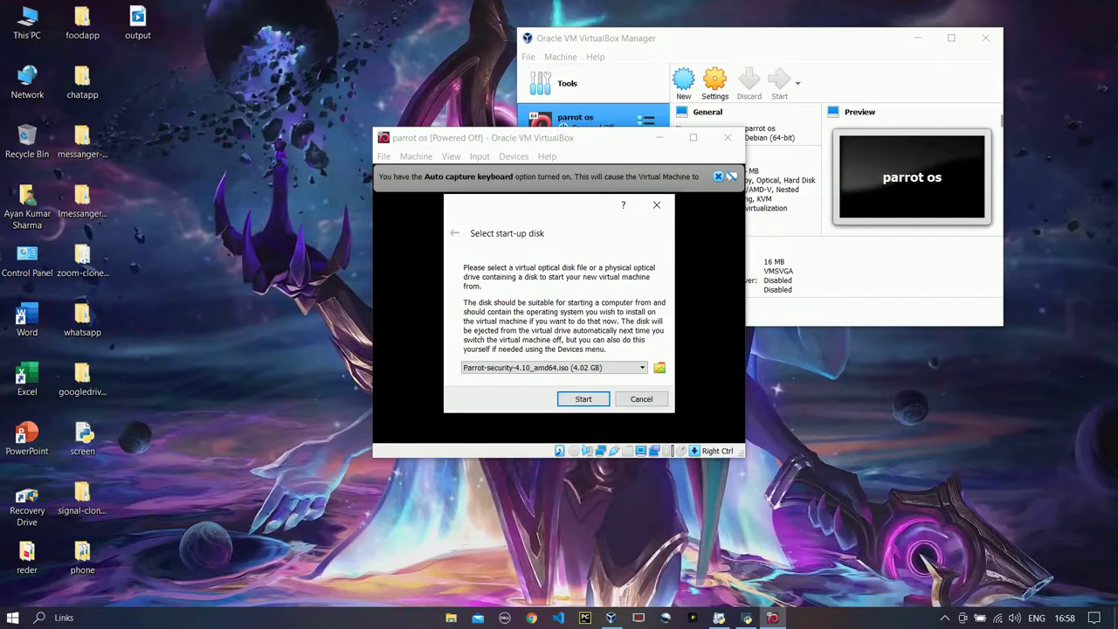
left_click_drag(489, 208, 270, 207)
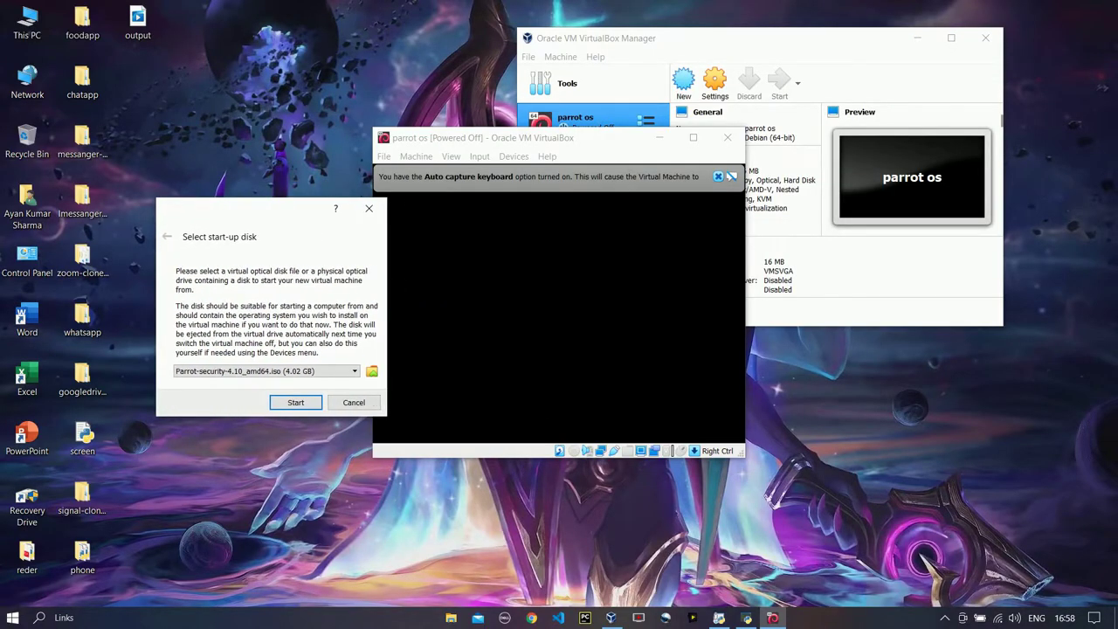
Start the Parrot OS VM, review its processor, acceleration and general settings, then boot Live Mode
left_click(295, 402)
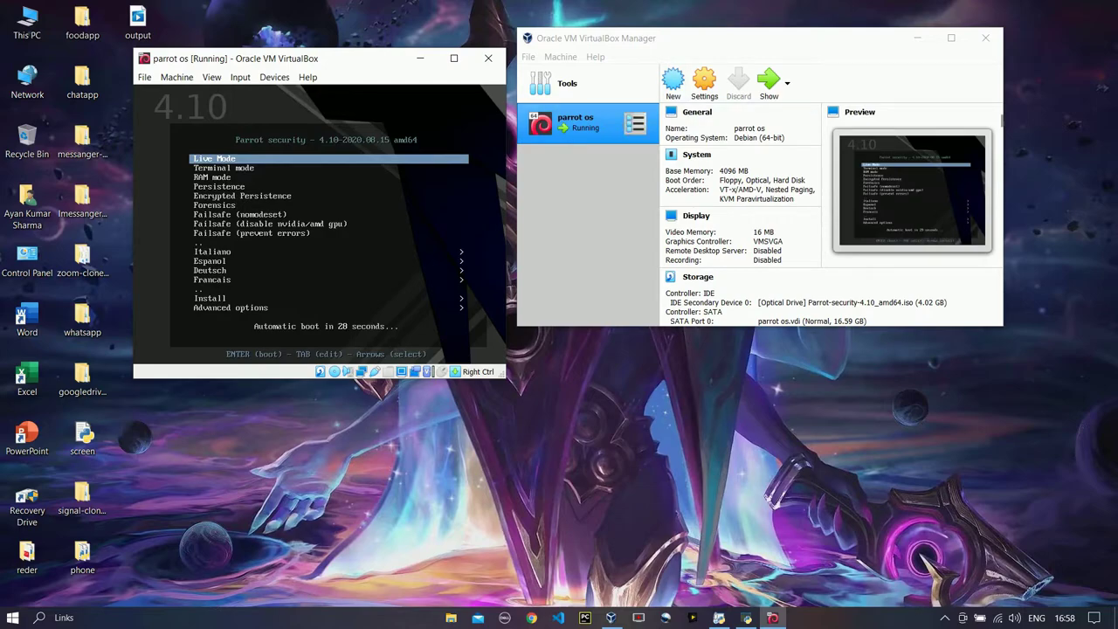
left_click(704, 84)
left_click(741, 69)
left_click(795, 70)
left_click(604, 48)
left_click(715, 70)
left_click(674, 70)
left_click(944, 18)
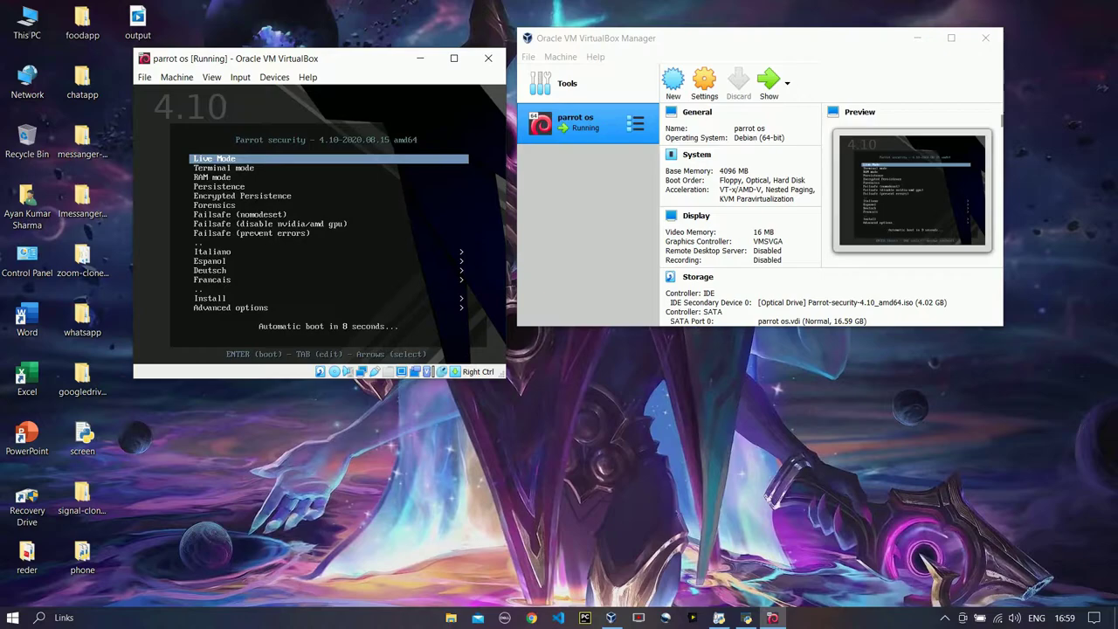
key("Return")
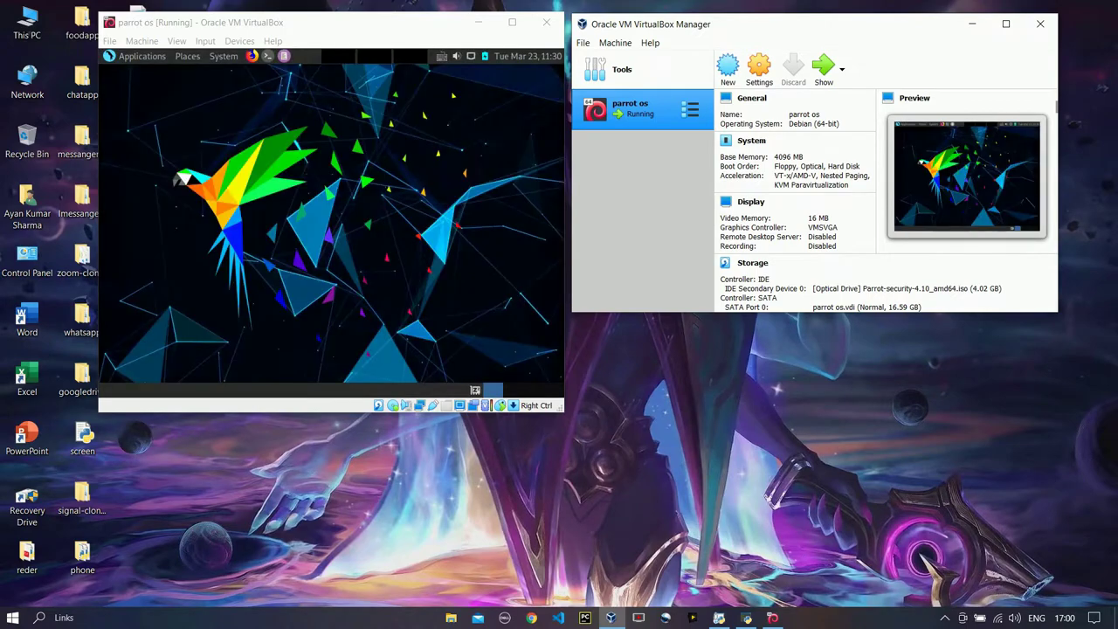
Launch Install Parrot, accept the default language and location, and choose Erase disk partitioning
left_click(149, 210)
right_click(149, 210)
key("Escape")
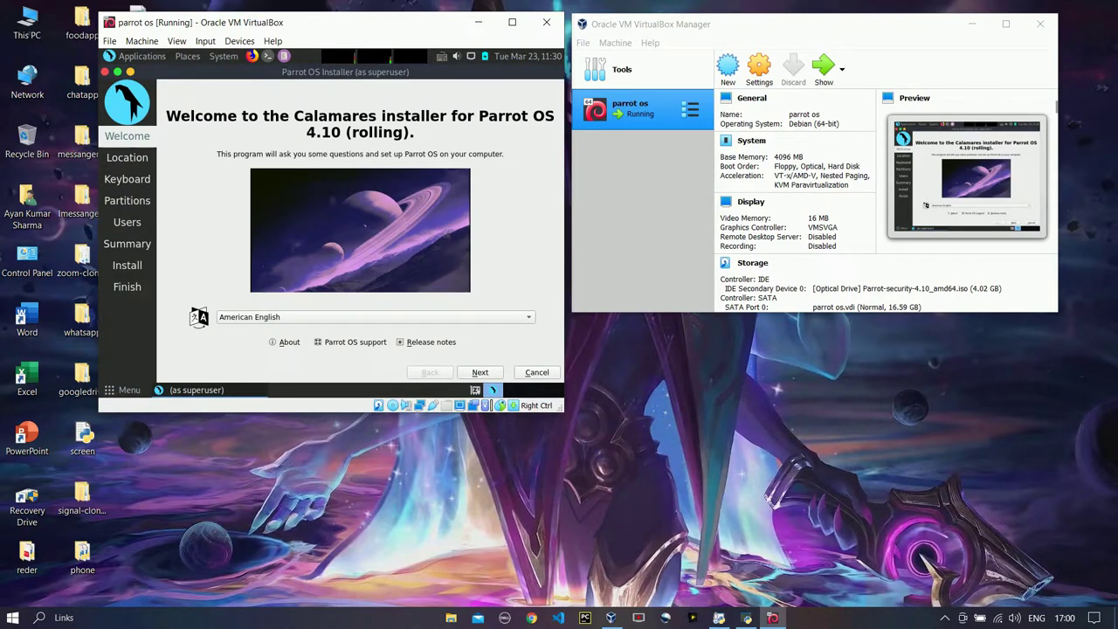
key("alt+n")
key("alt+n")
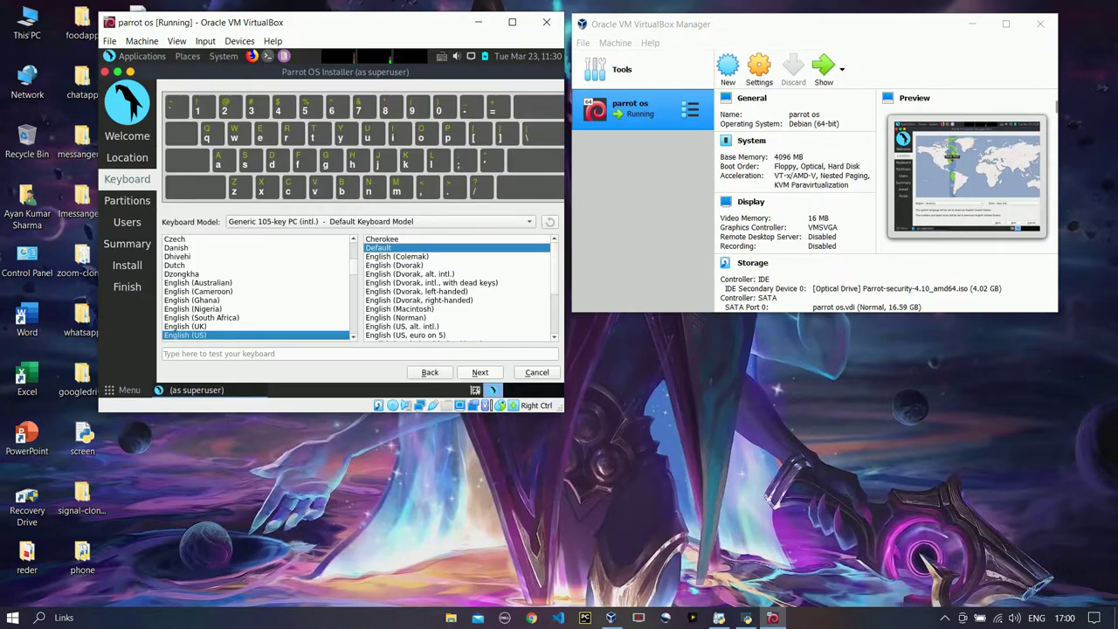
key("alt+n")
left_click(165, 117)
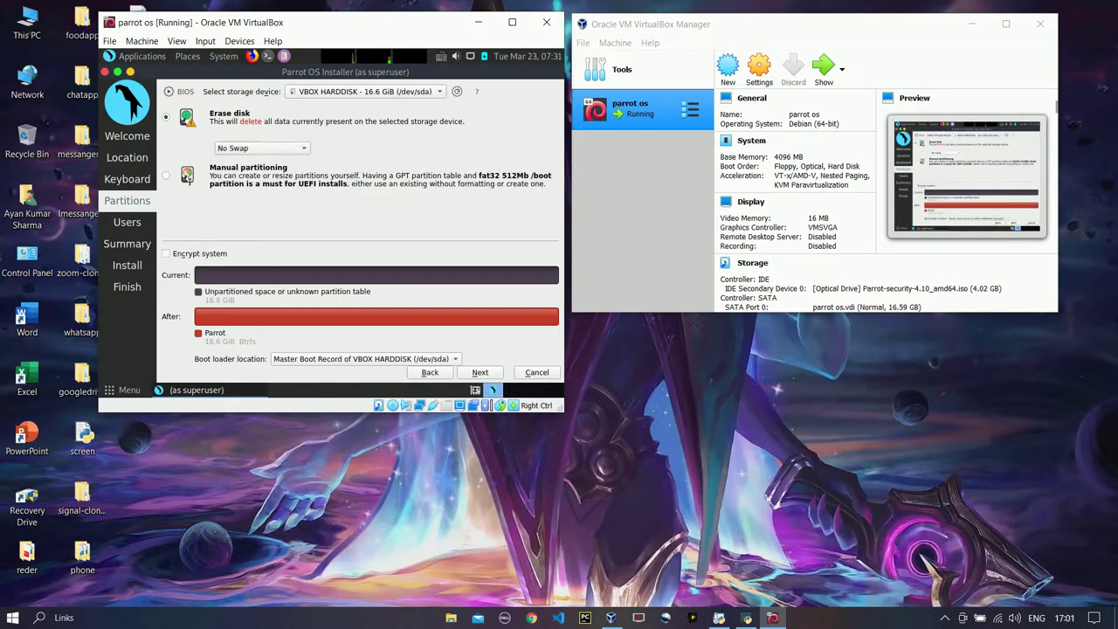
key("alt+n")
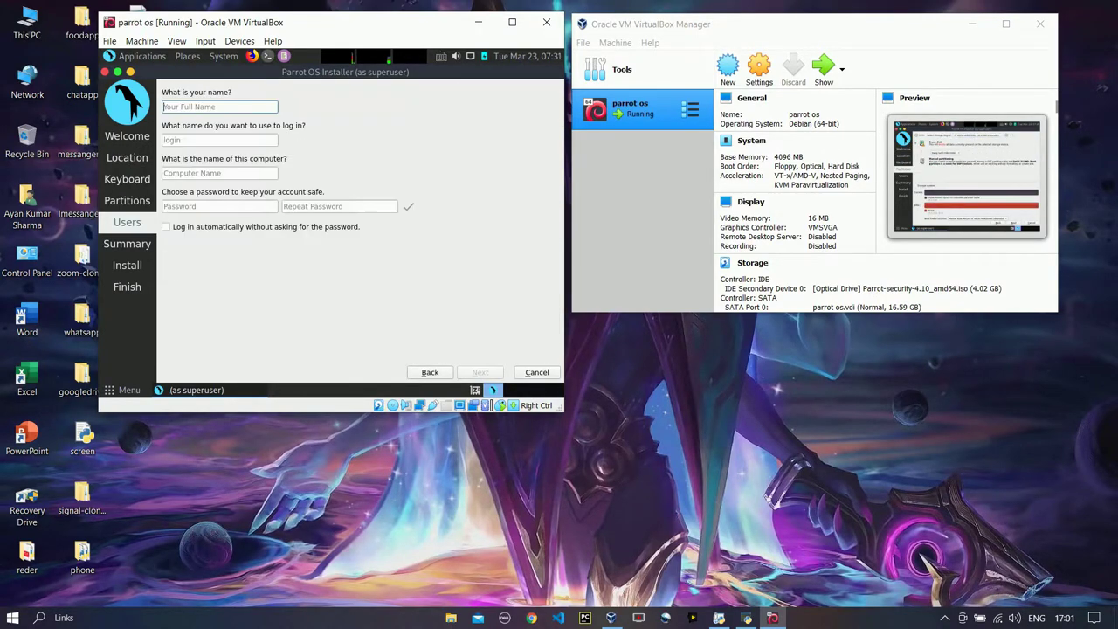
Enter the user's full name and trim the computer name to techzone
type("TechZone World")
left_click_drag(202, 173, 233, 173)
key("shift+Left")
key("shift+Left")
key("BackSpace")
Enter and repeat the account password, then continue to the installation summary
key("Tab")
type("1234")
key("Tab")
type("1234")
key("Return")
key("Return")
key("Return")
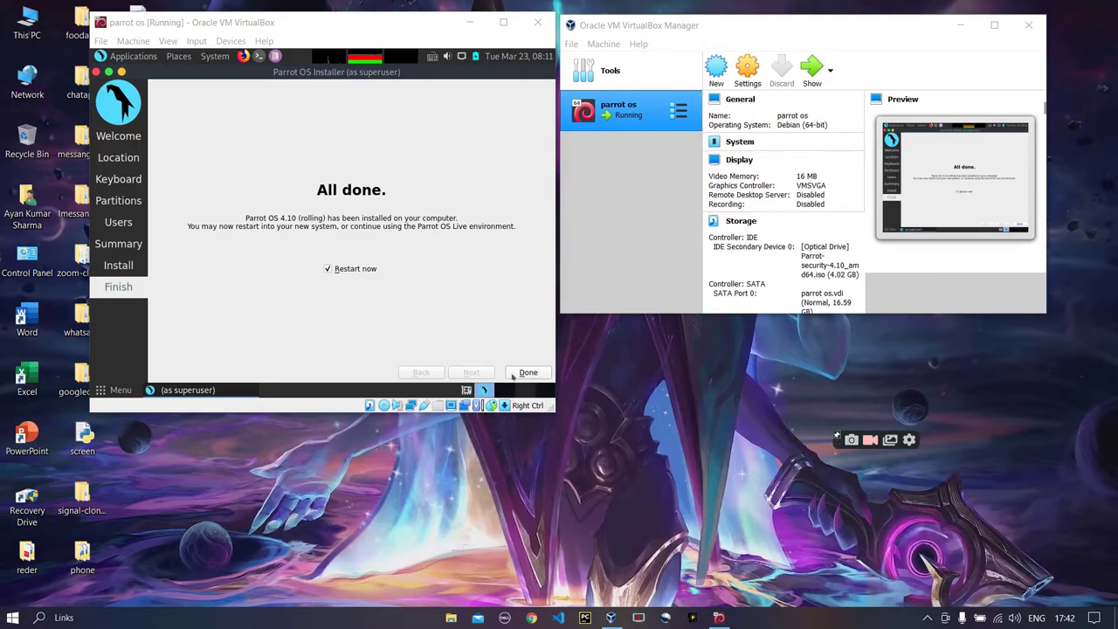
Finish the installer with Restart now checked and confirm the VM reboot
left_click(514, 373)
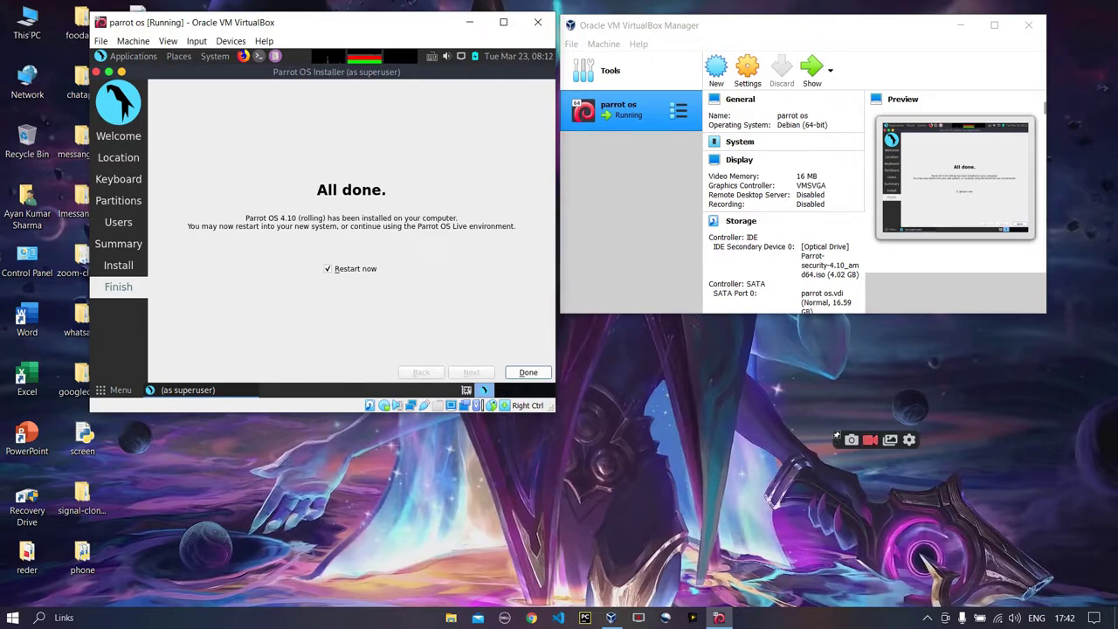
key("Return")
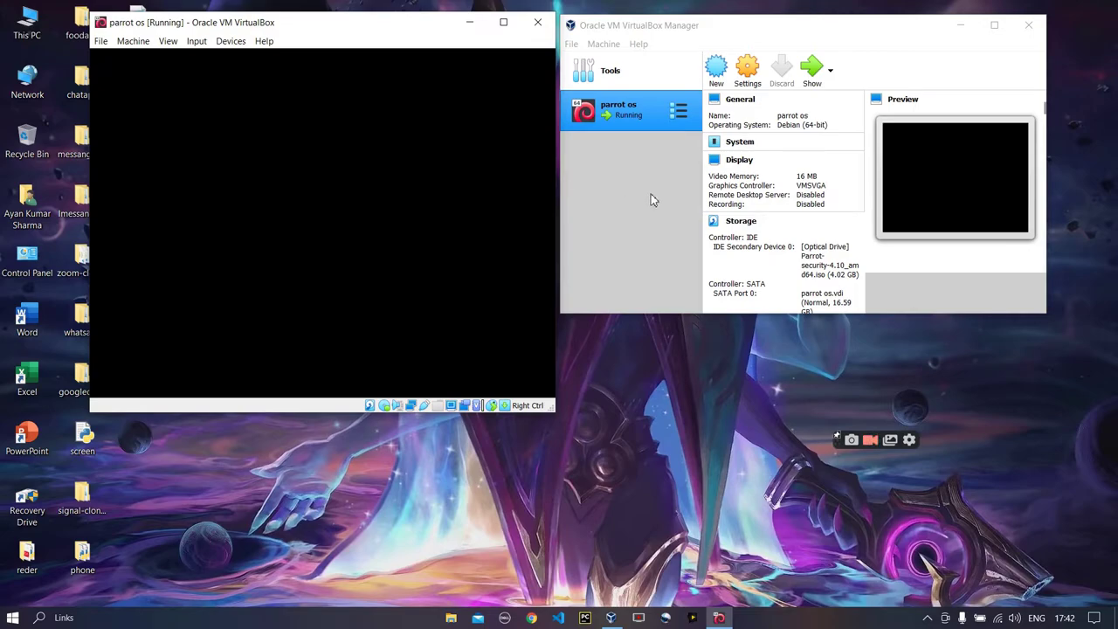
Move the parrot os VM window slightly to the left
mouse_move(364, 27)
left_mouse_down()
mouse_move(332, 29)
mouse_move(354, 26)
left_mouse_up()
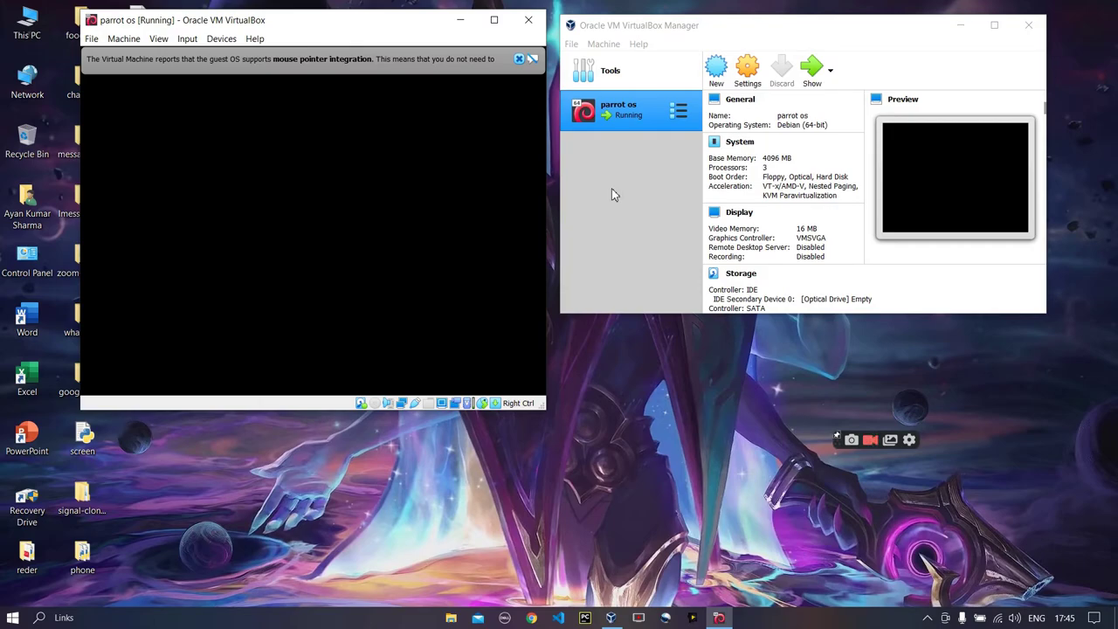
Dismiss the mouse integration notice and log in with the account password
left_click(519, 59)
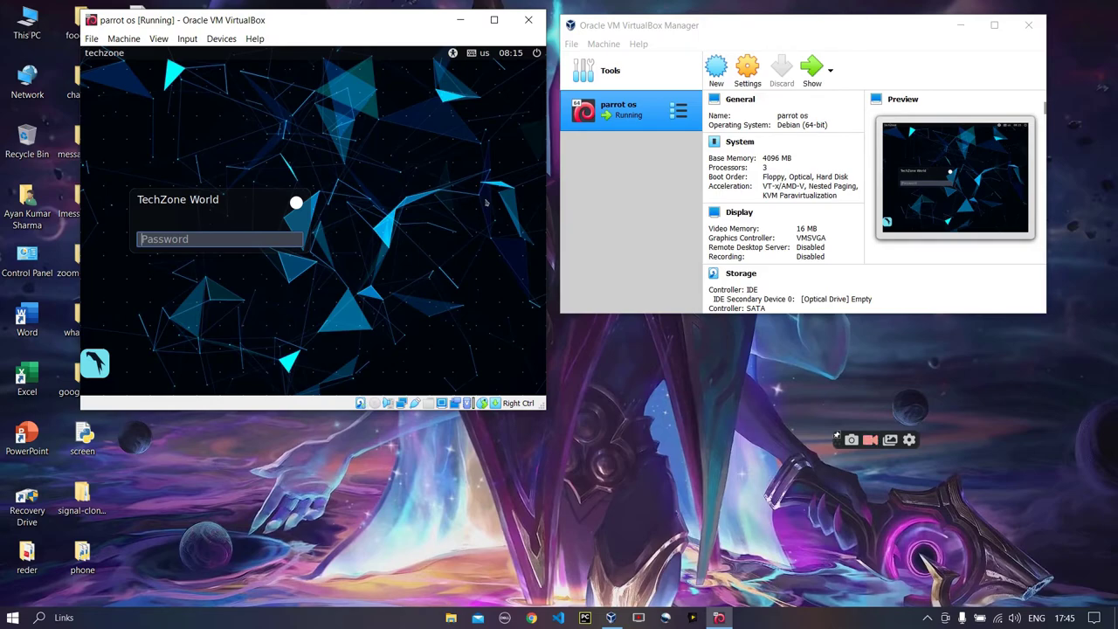
type("pass")
key("Return")
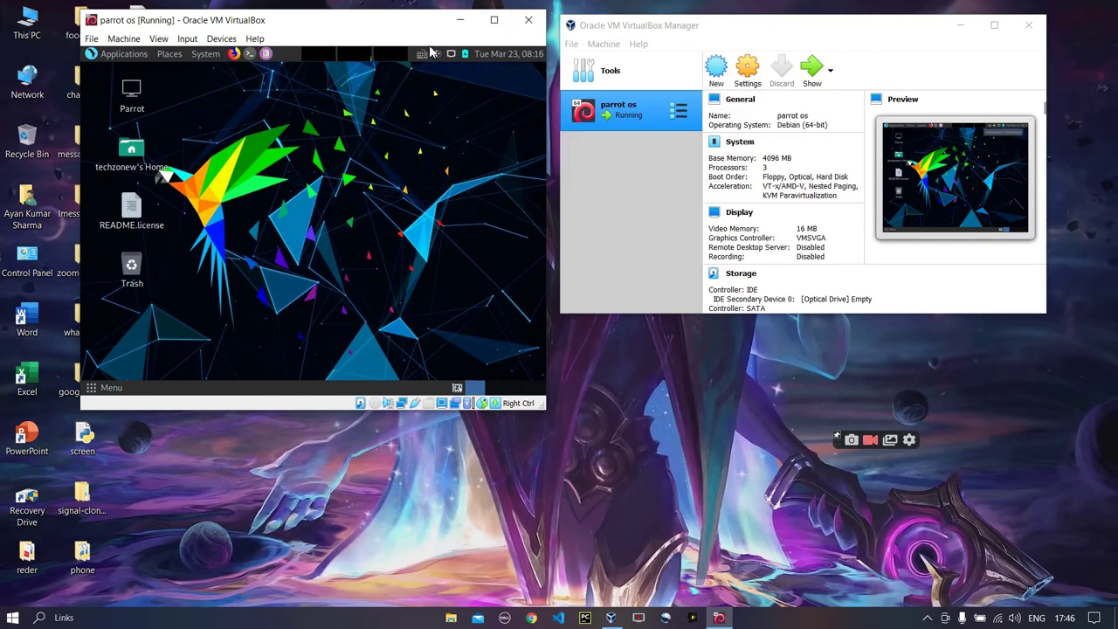
Maximise the VM window and insert the Guest Additions CD image
left_click(494, 20)
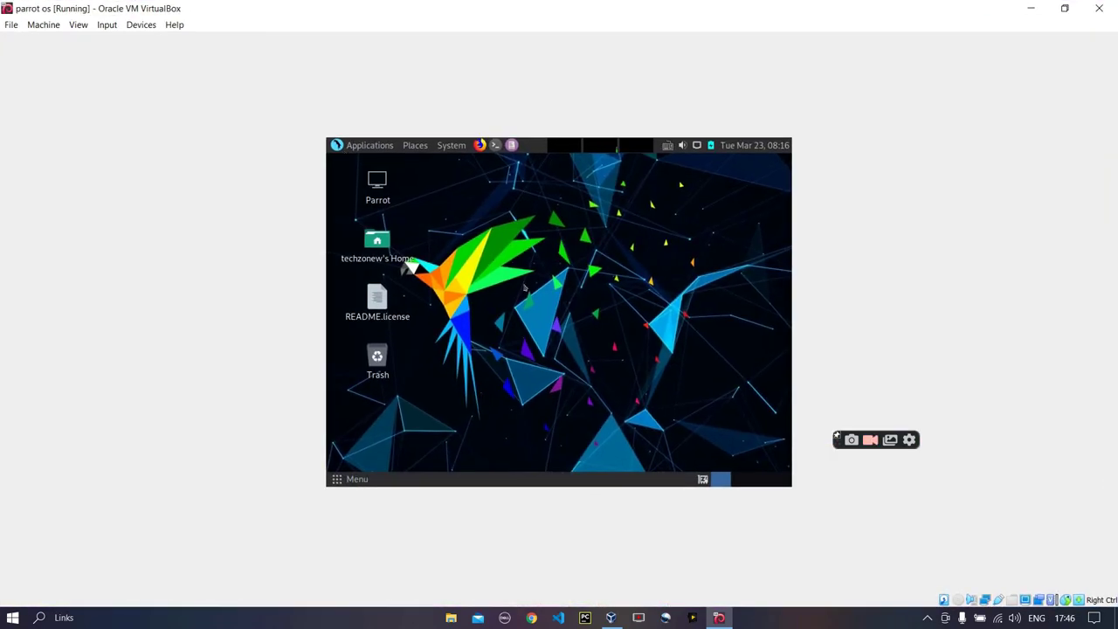
left_click(143, 26)
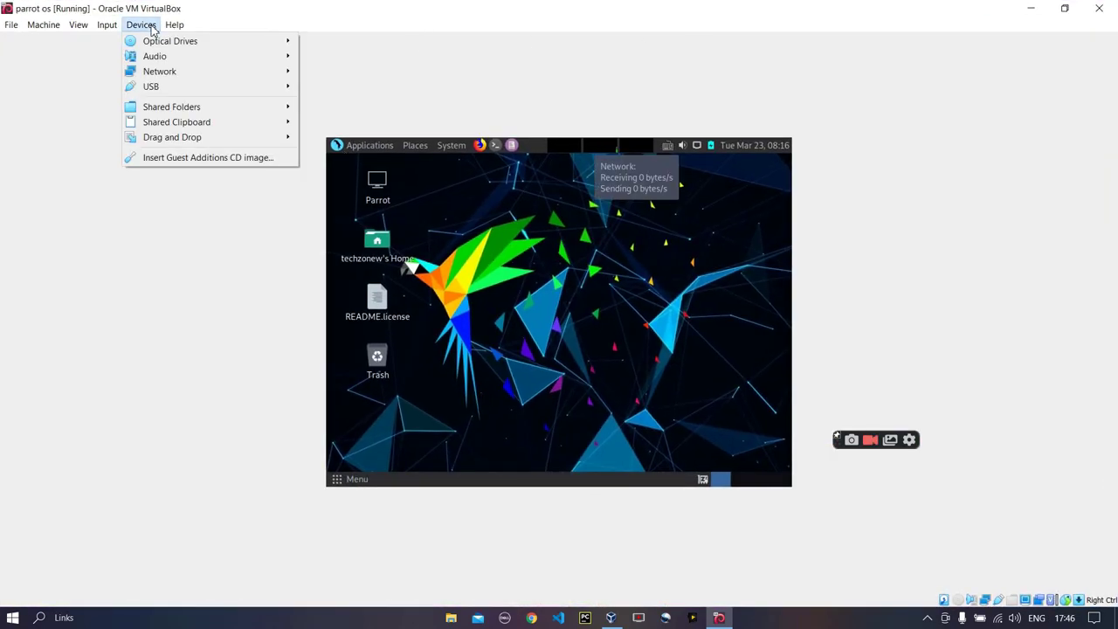
left_click(192, 160)
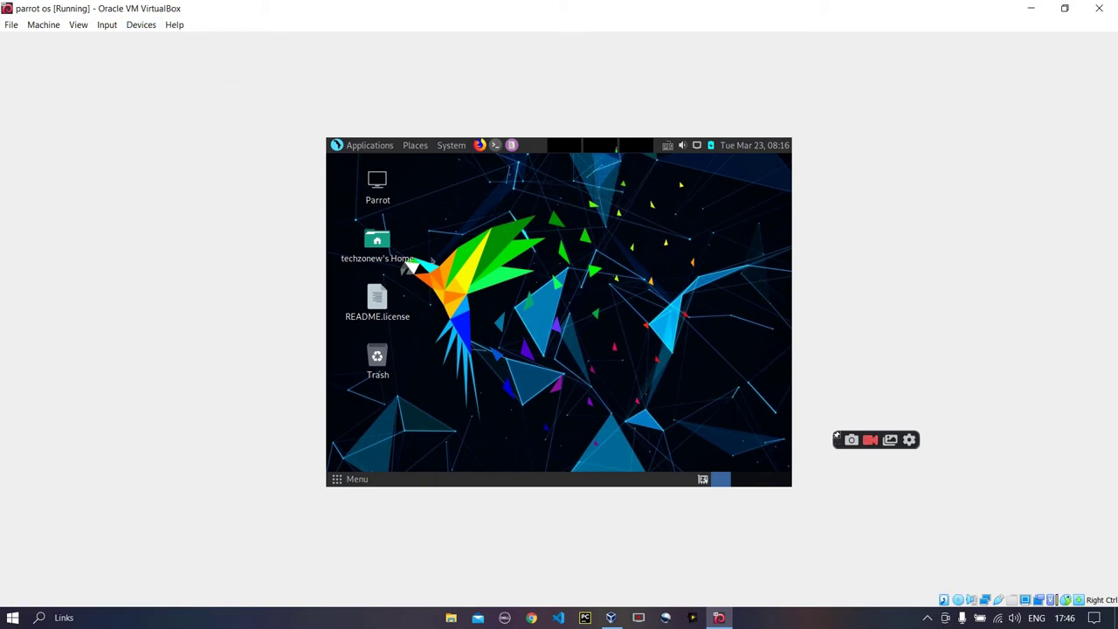
Restore the VM window size and browse the Machine and View menus without choosing anything
left_click_drag(747, 7, 441, 29)
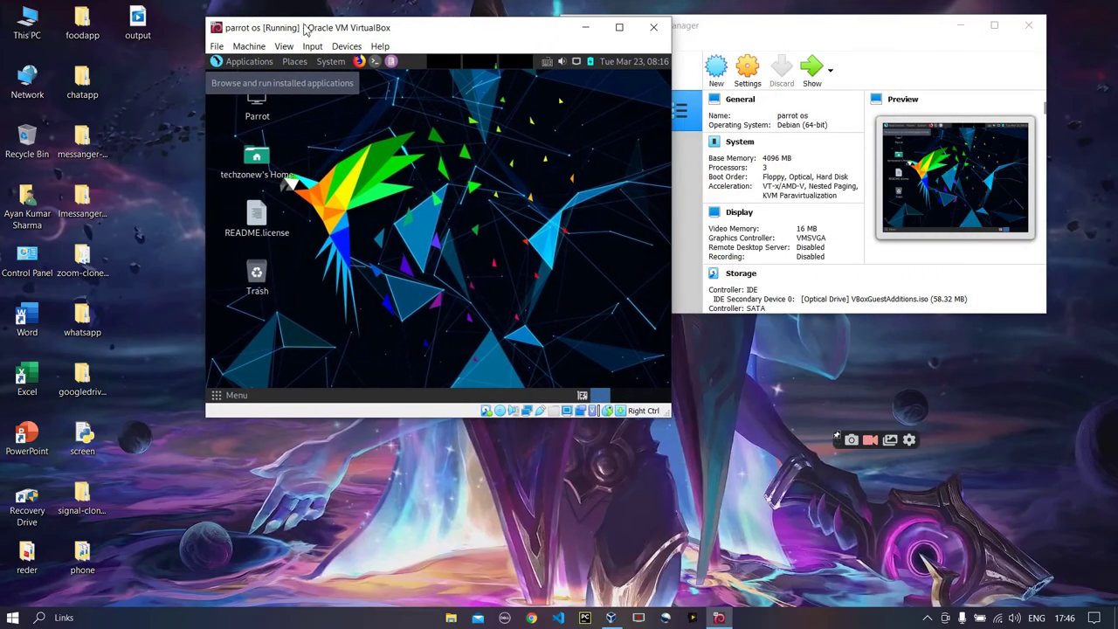
left_click(249, 46)
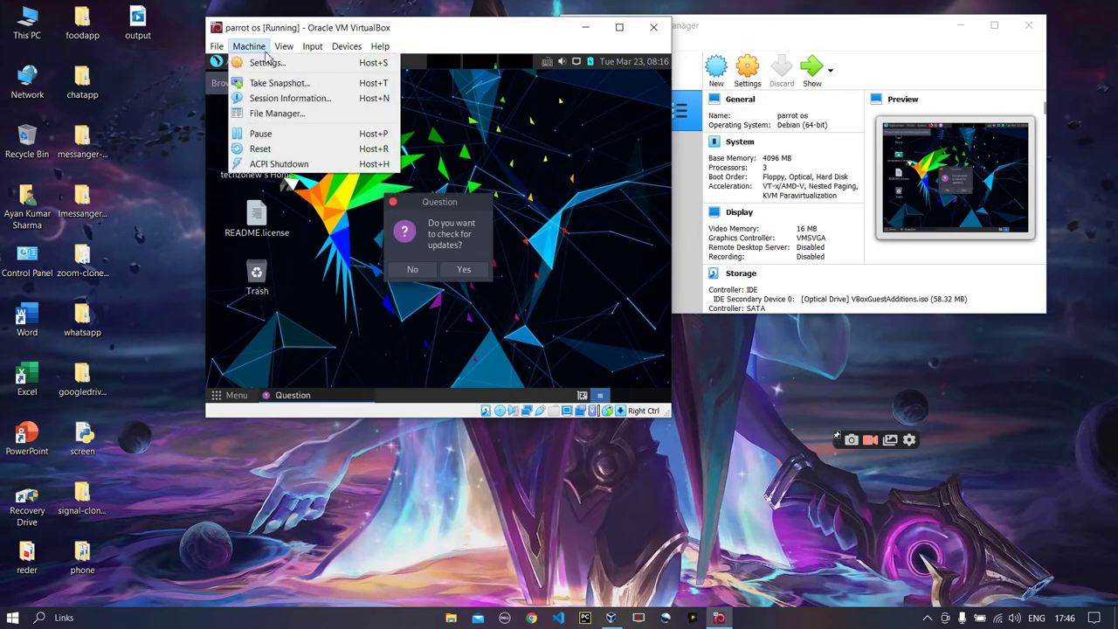
left_click(273, 55)
left_click(291, 46)
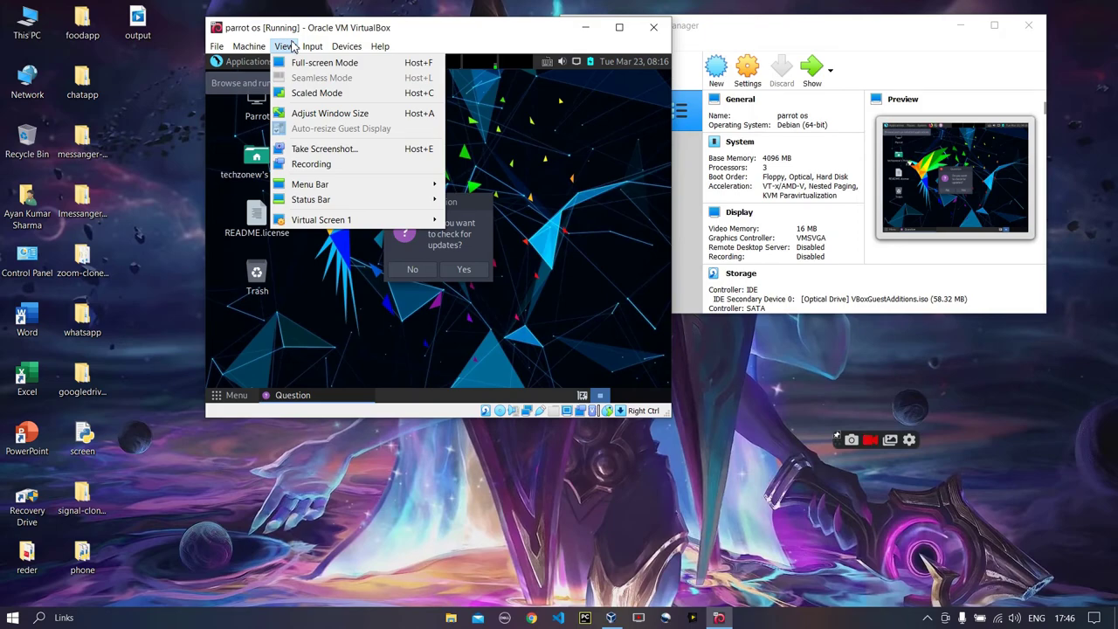
mouse_move(346, 50)
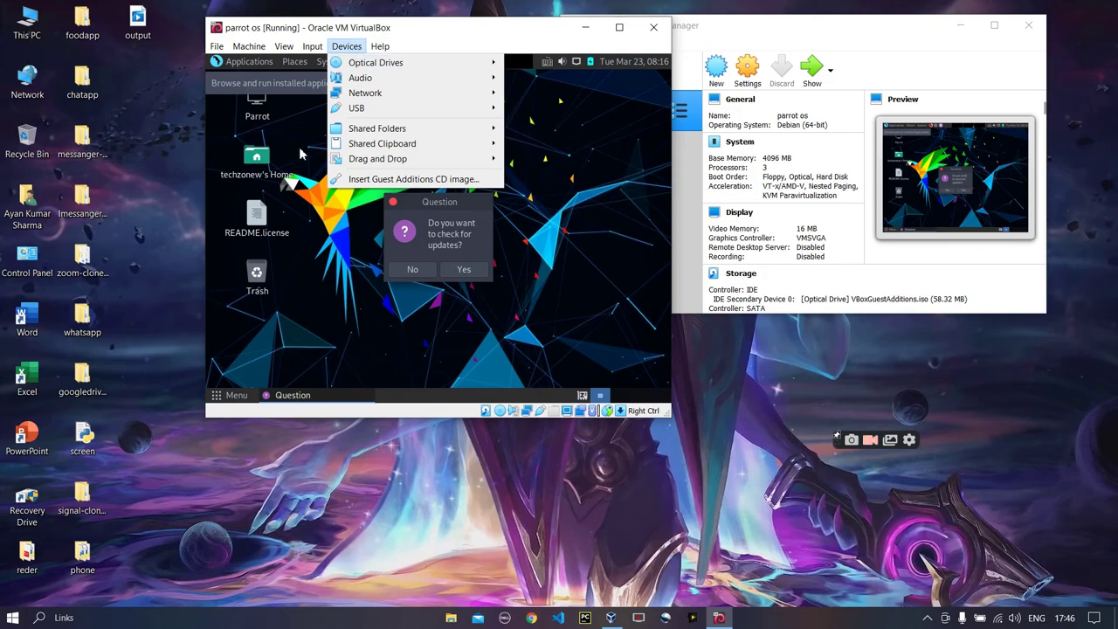
left_click(303, 192)
Decline the guest's check for updates and maximise the VM window
left_click(411, 271)
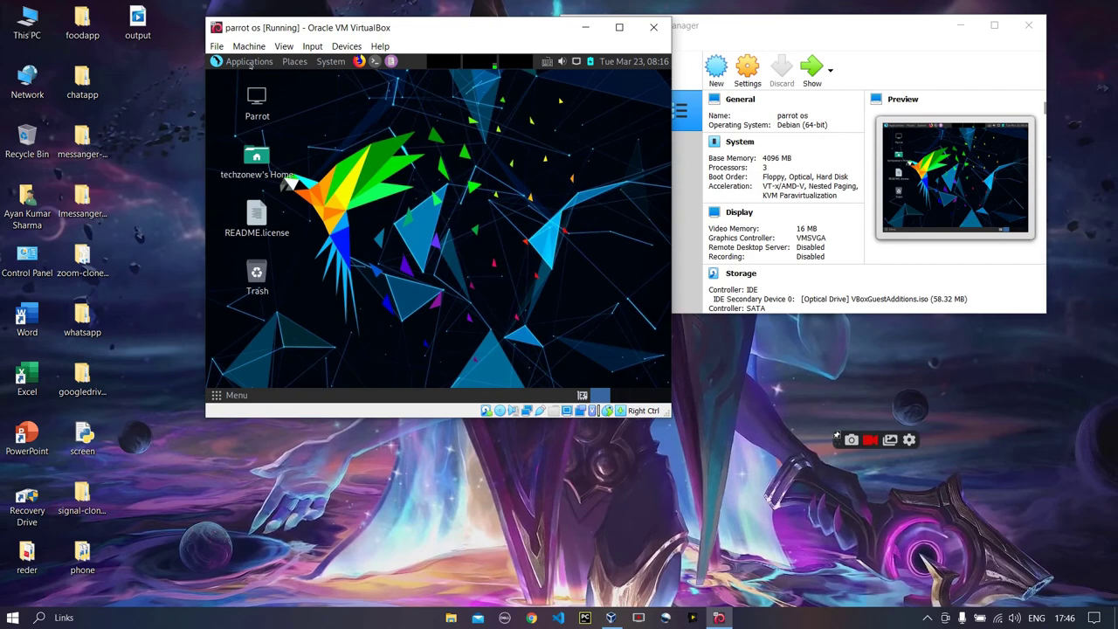
left_click(249, 61)
left_click(577, 93)
left_click(616, 32)
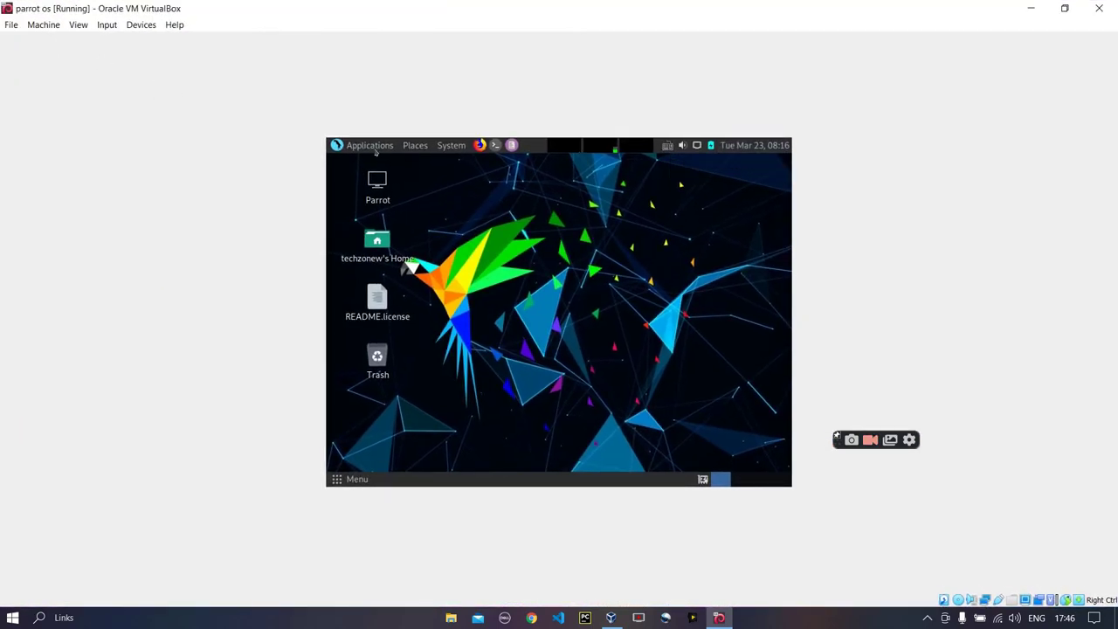
Browse Applications > Pentesting through Password Attacks and Wireless Testing, then un-maximise the VM window
left_click(374, 147)
mouse_move(398, 223)
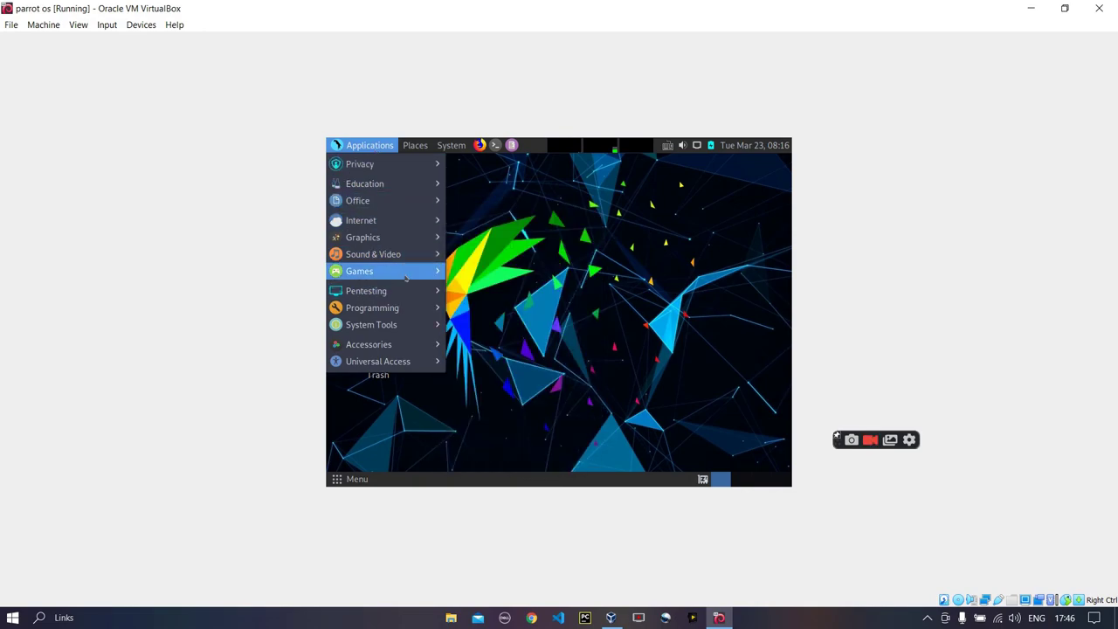
mouse_move(393, 290)
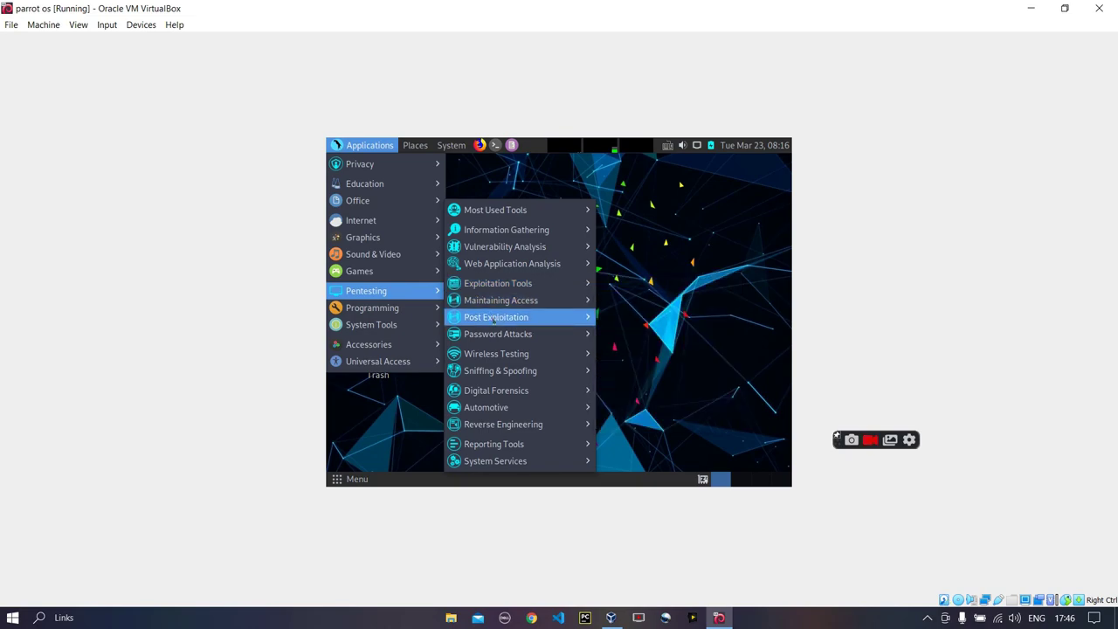
mouse_move(498, 335)
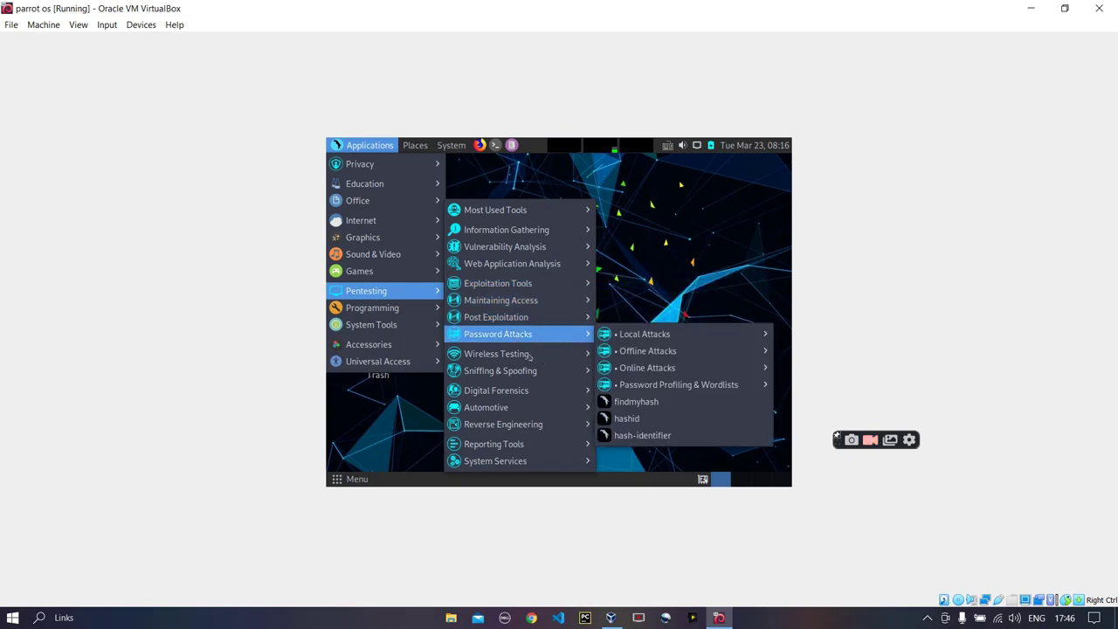
mouse_move(519, 356)
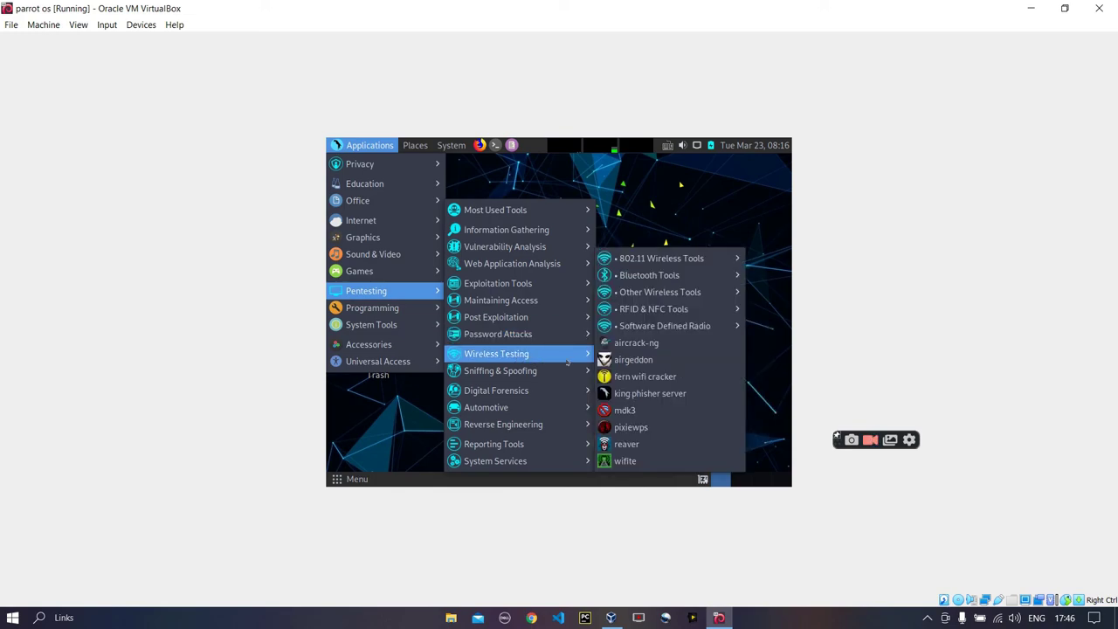
mouse_move(654, 293)
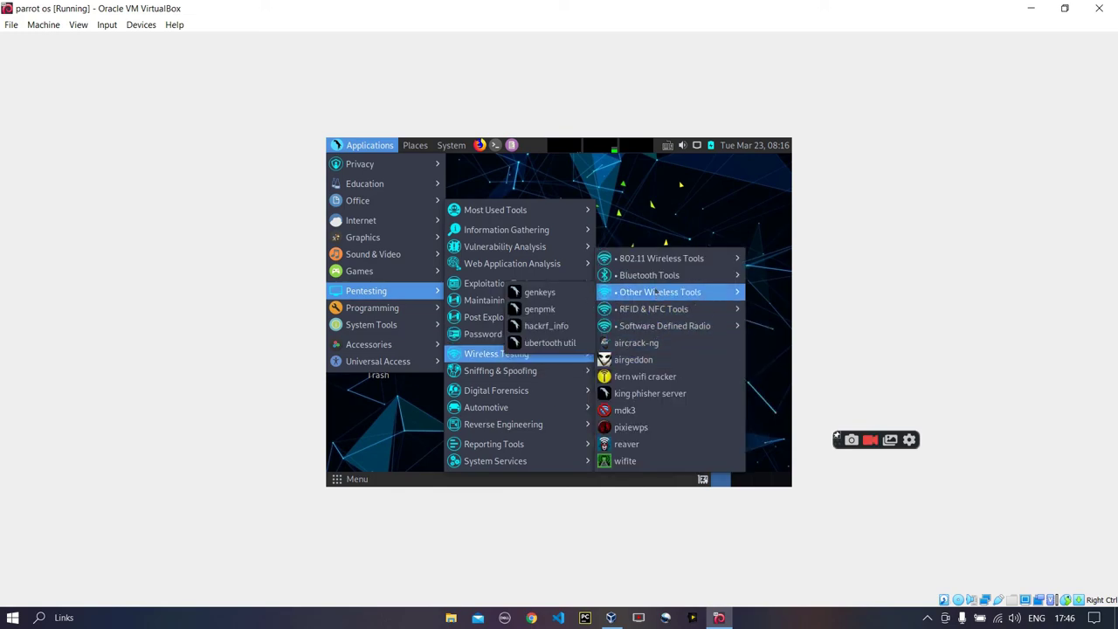
mouse_move(656, 261)
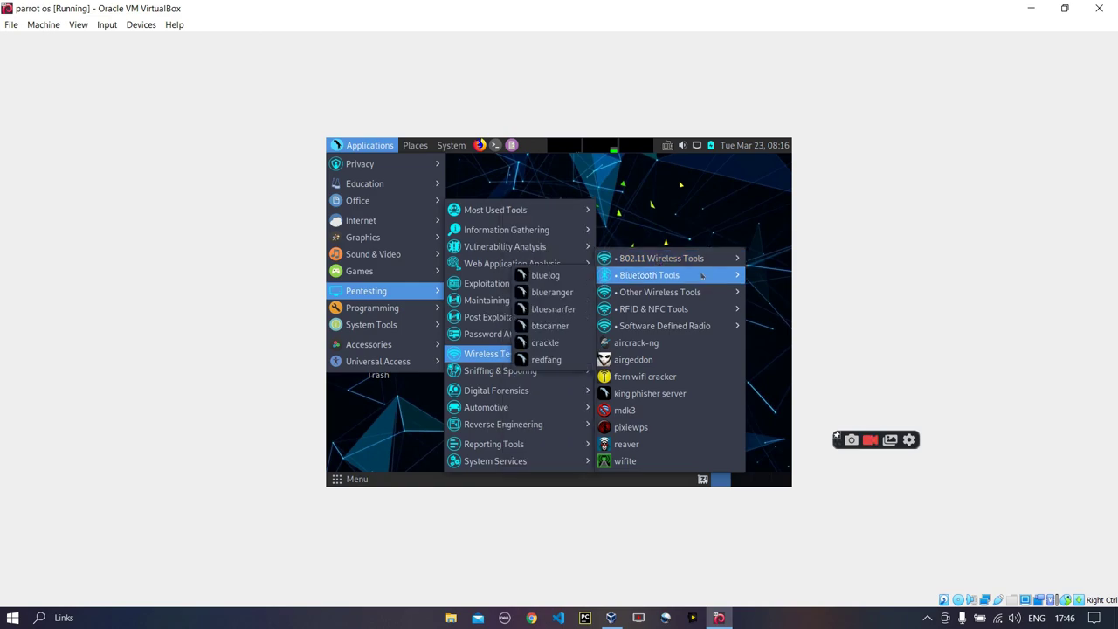
left_click_drag(669, 7, 351, 41)
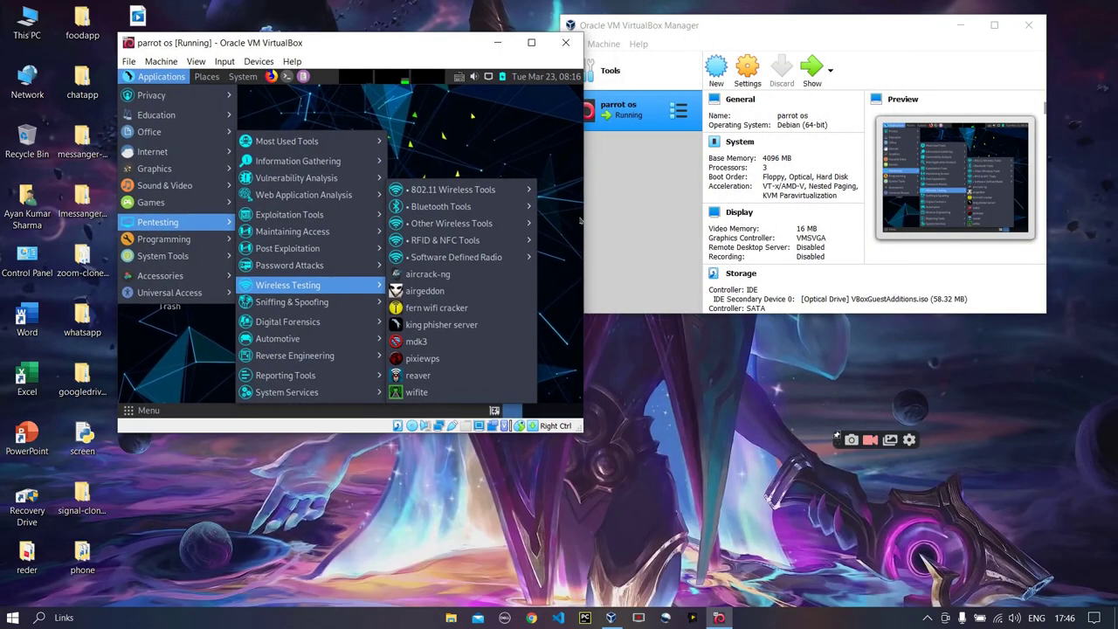